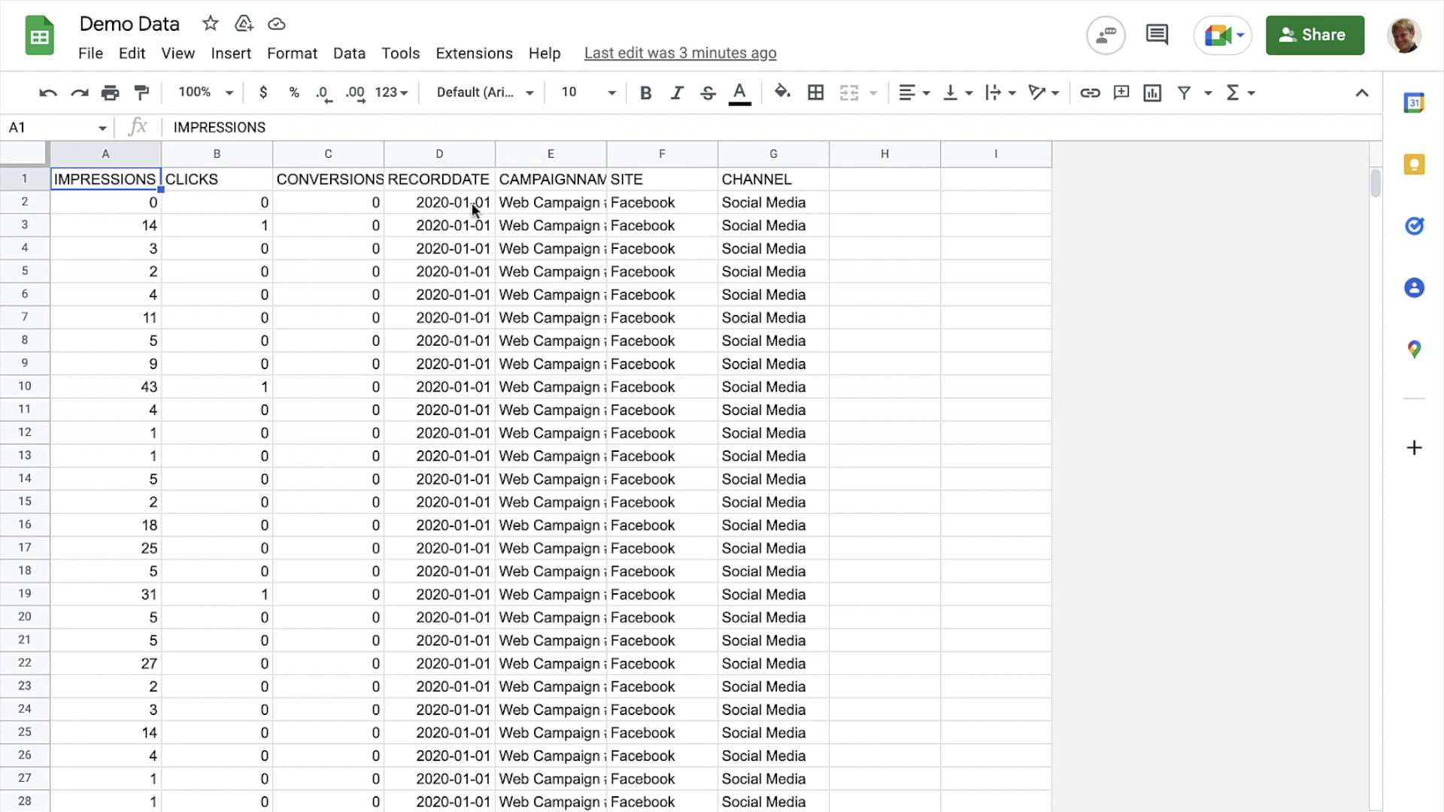
- Open the Extensions menu in the Demo Data spreadsheet's menu bar
click(490, 53)
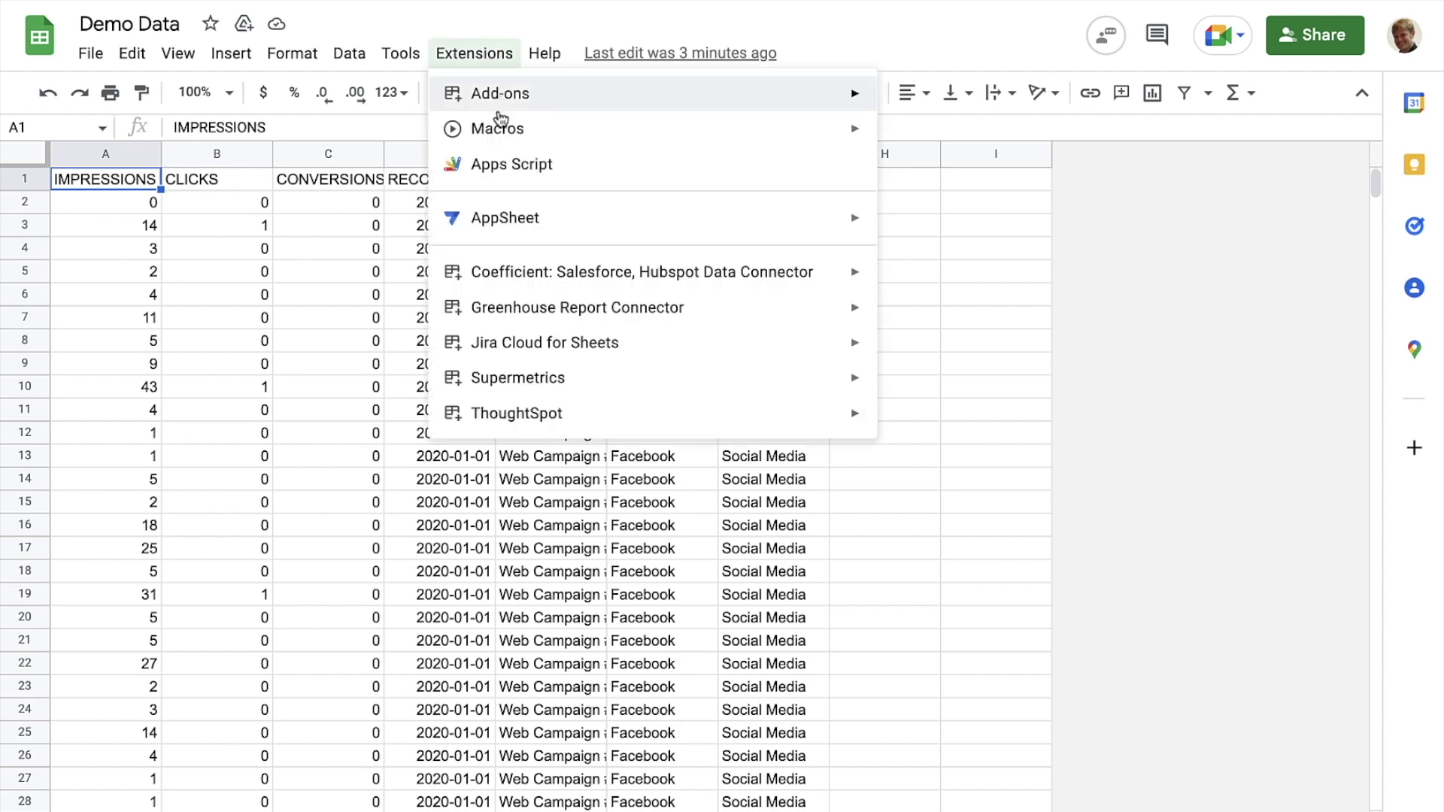
- Launch ThoughtSpot for Sheets from Extensions and start a search of the Marketing Data
mouse_move(590, 413)
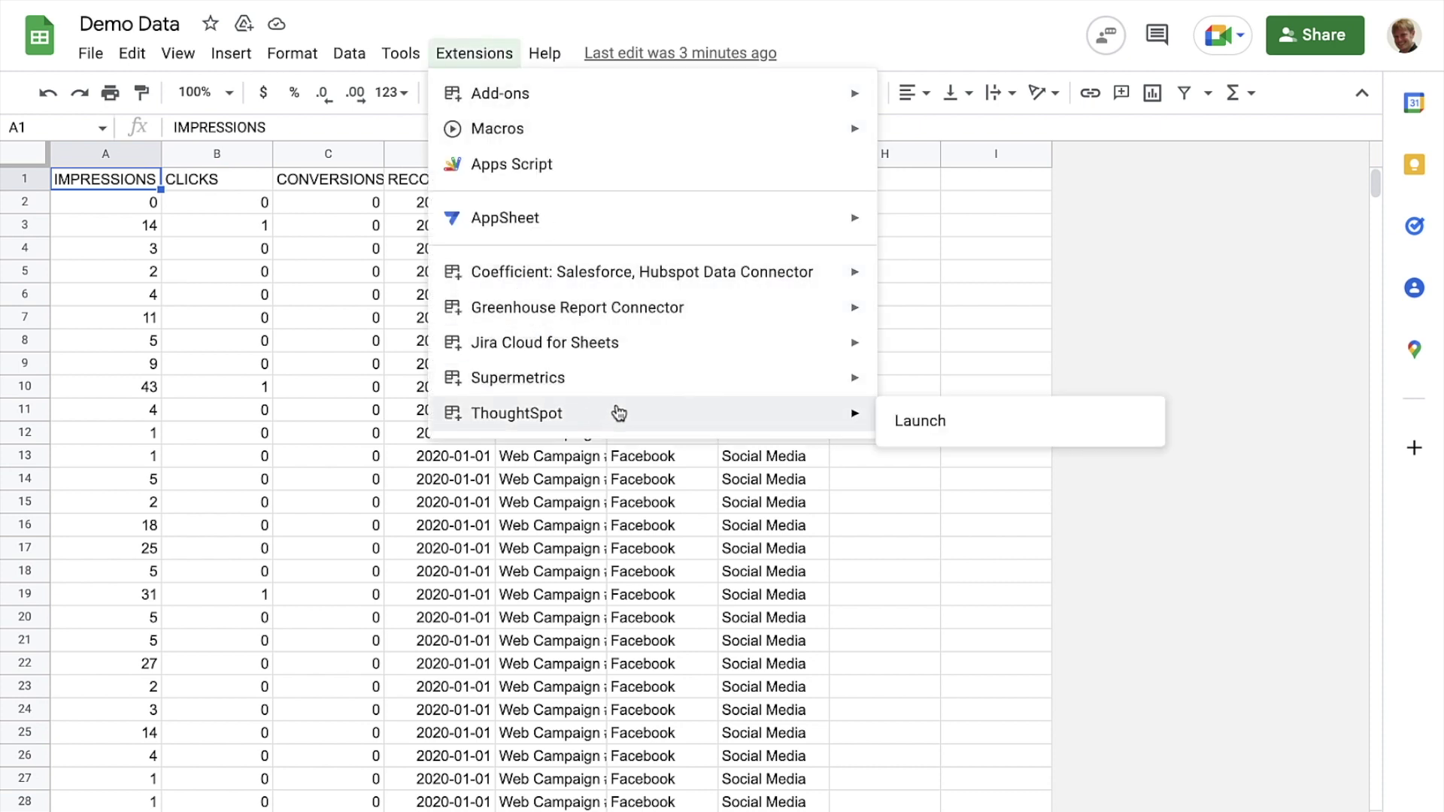
click(914, 420)
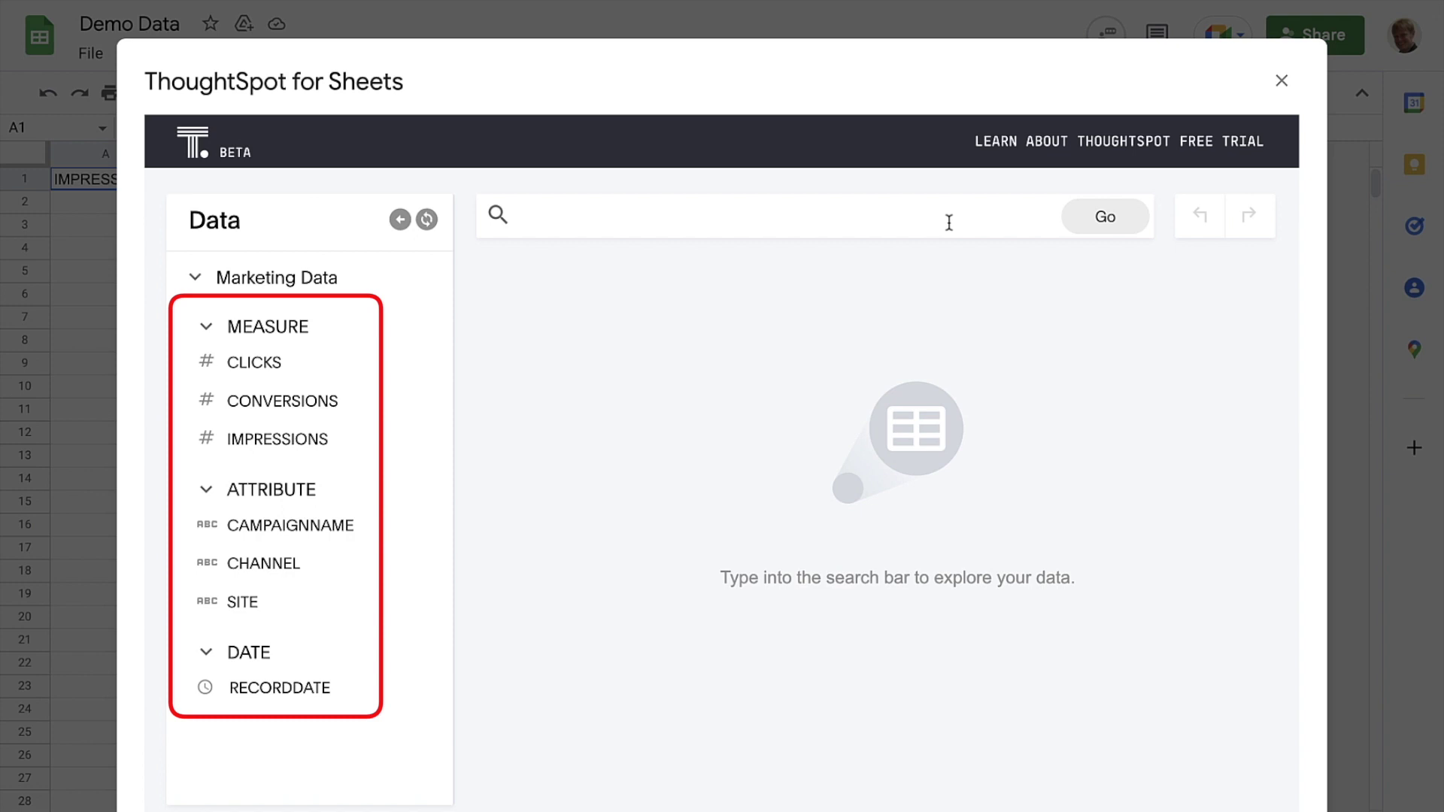
click(950, 222)
- Build a bar chart of CLICKS by SITE, then close ThoughtSpot
text(cli)
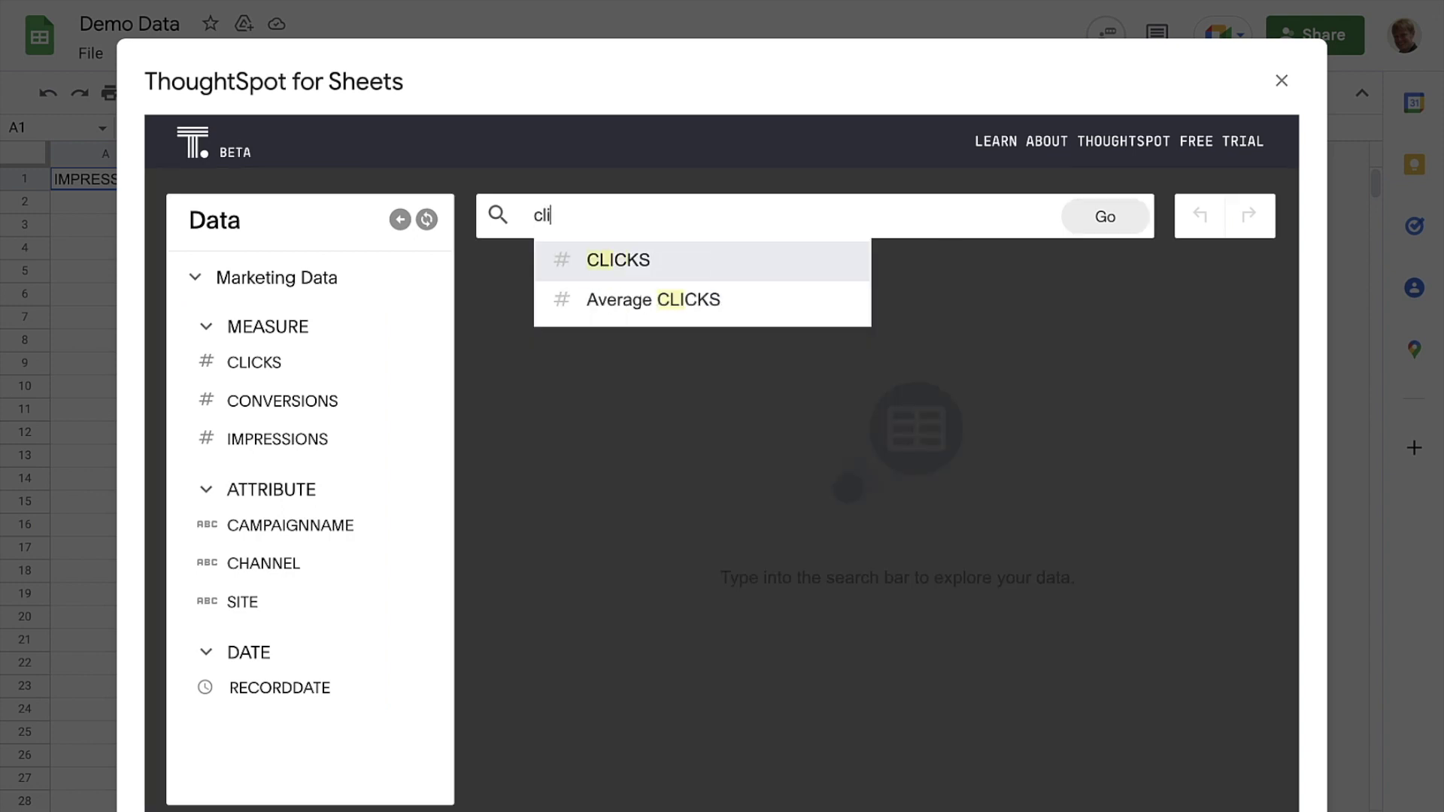
text(cks)
key(Return)
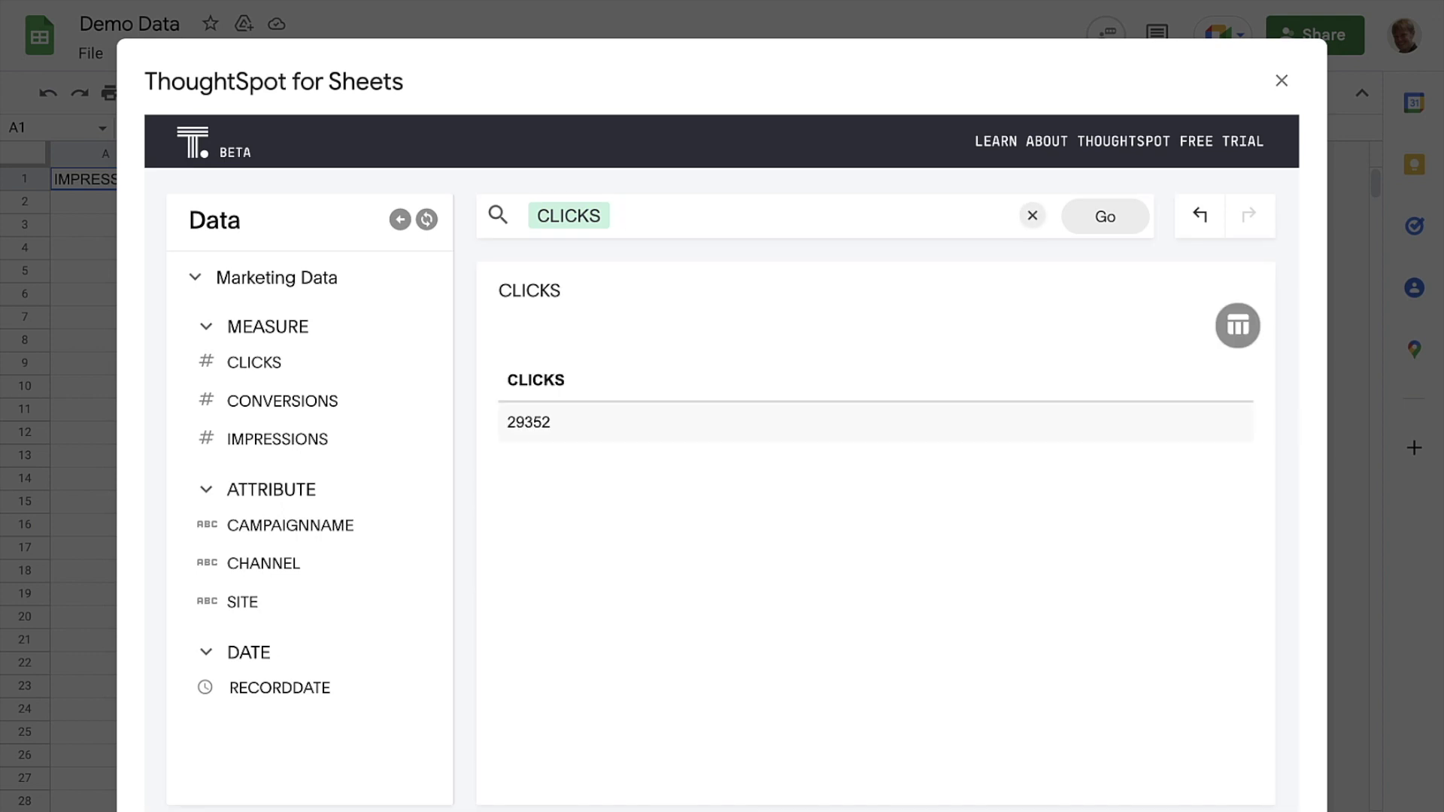
click(248, 606)
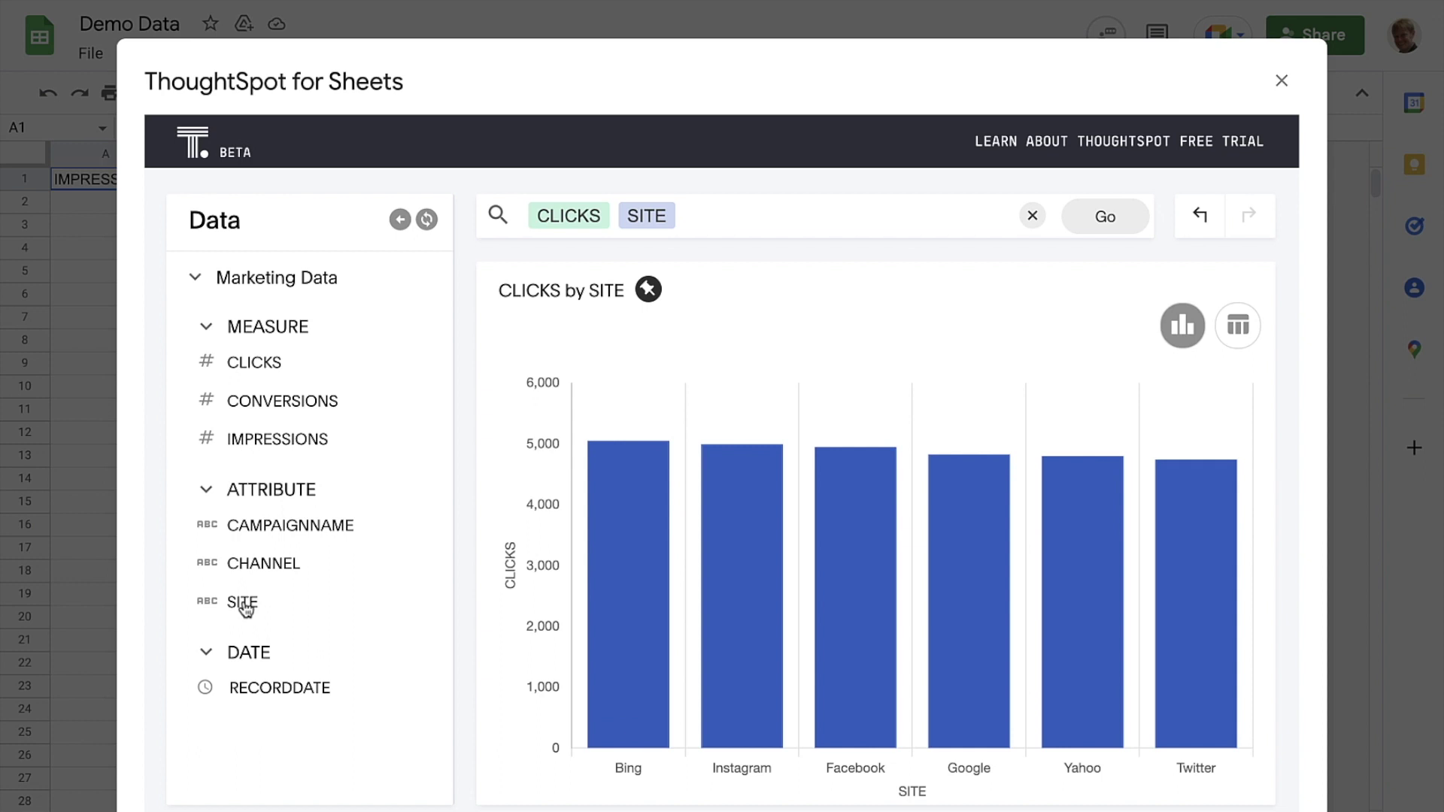
click(1285, 79)
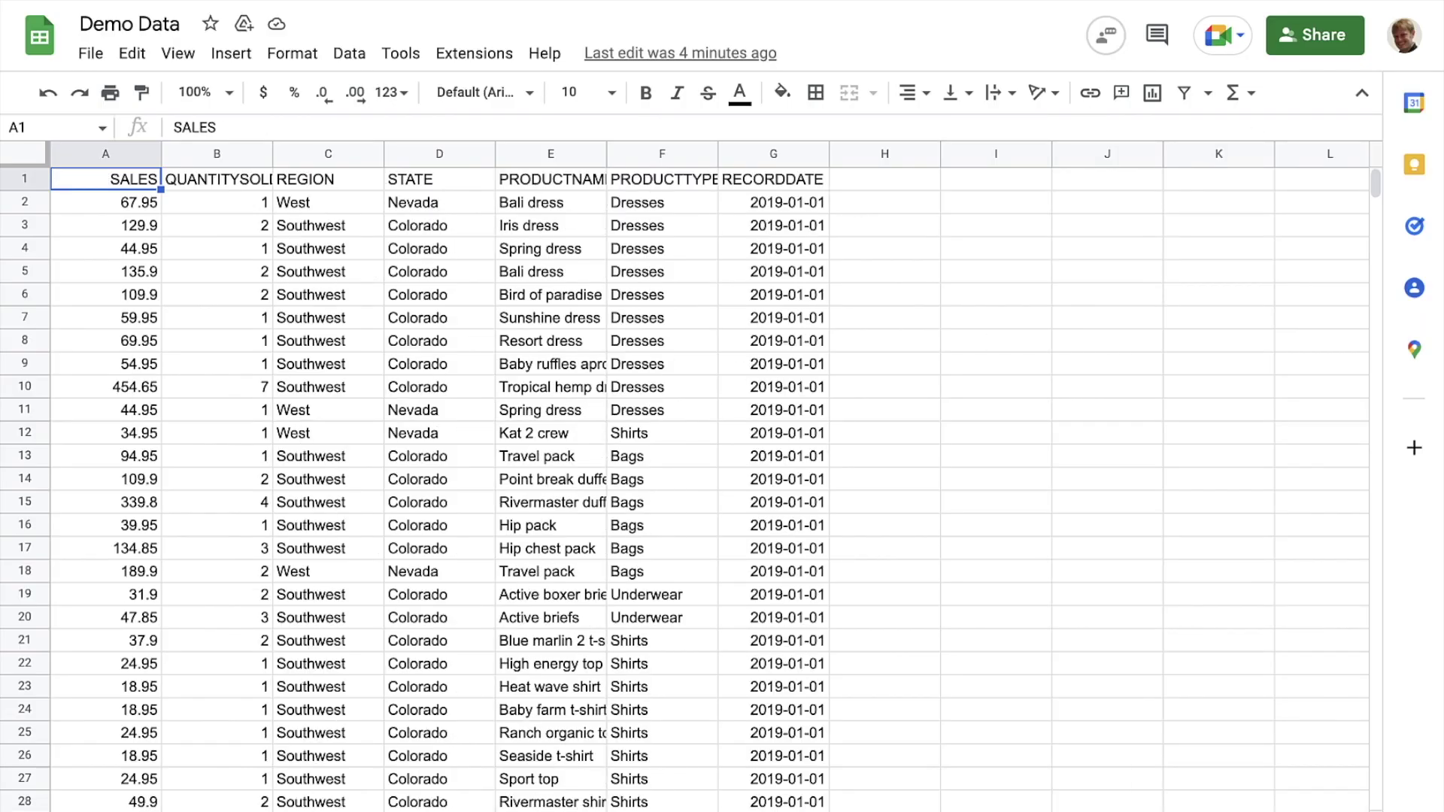
- Relaunch ThoughtSpot for Sheets on the retail data and start a new search
click(495, 55)
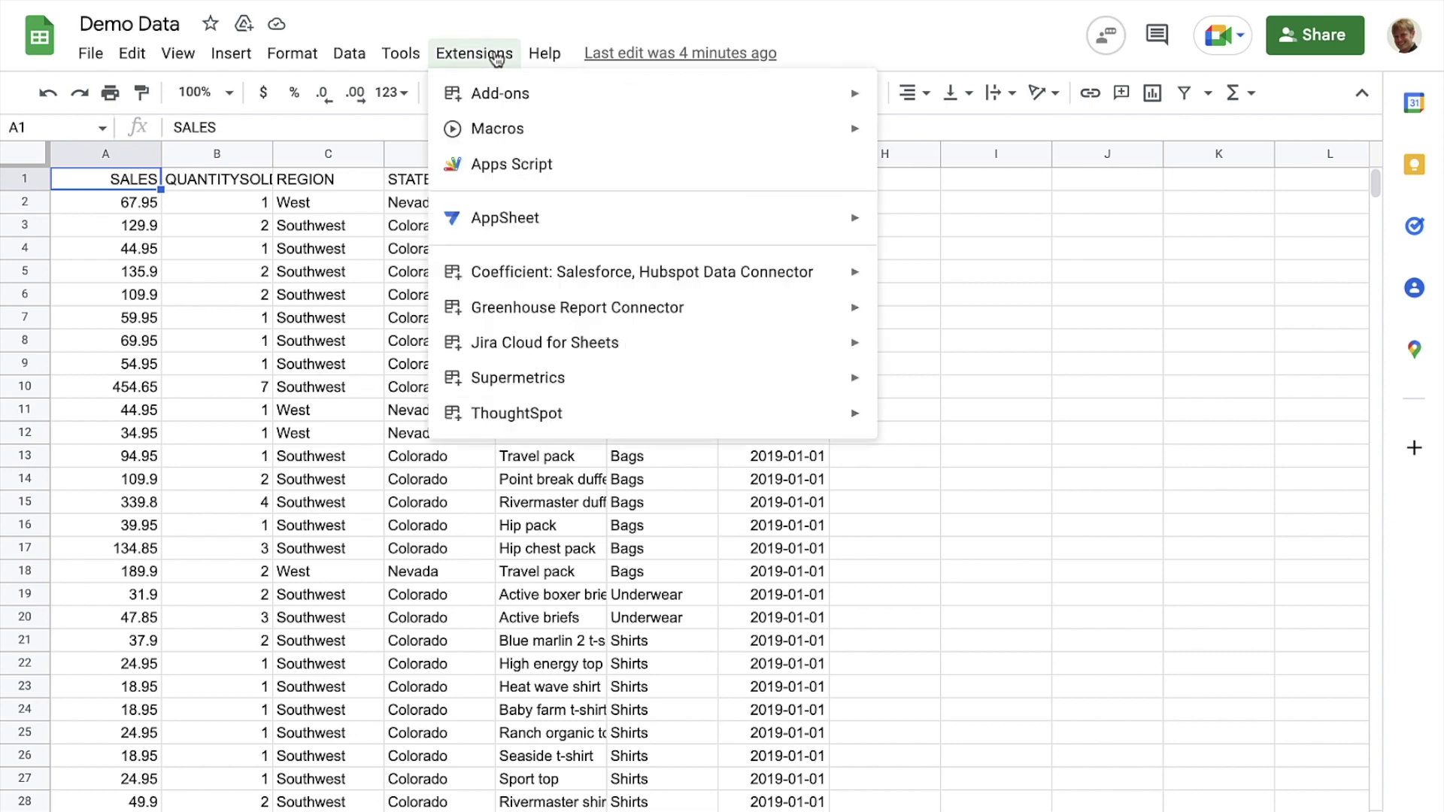
mouse_move(484, 413)
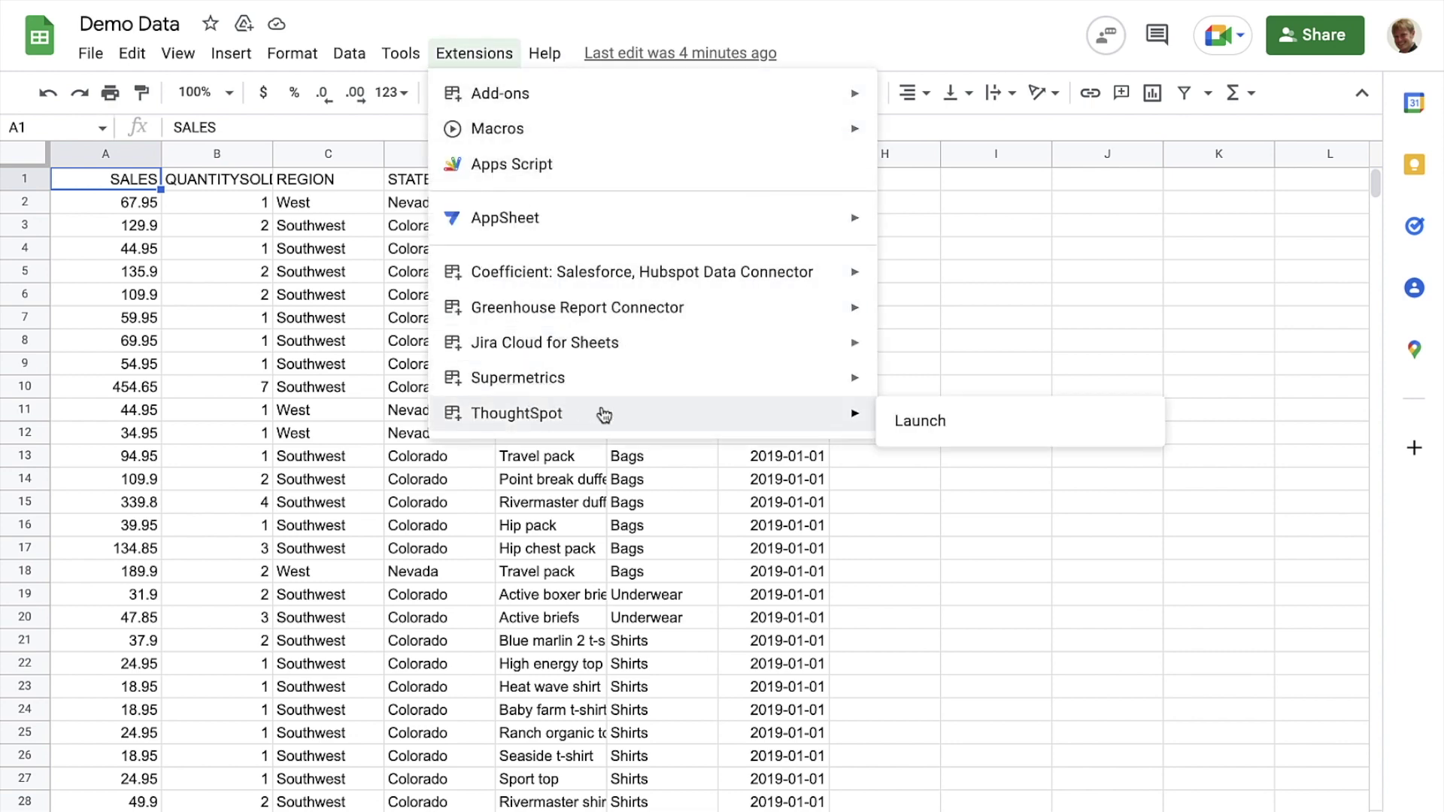
click(919, 421)
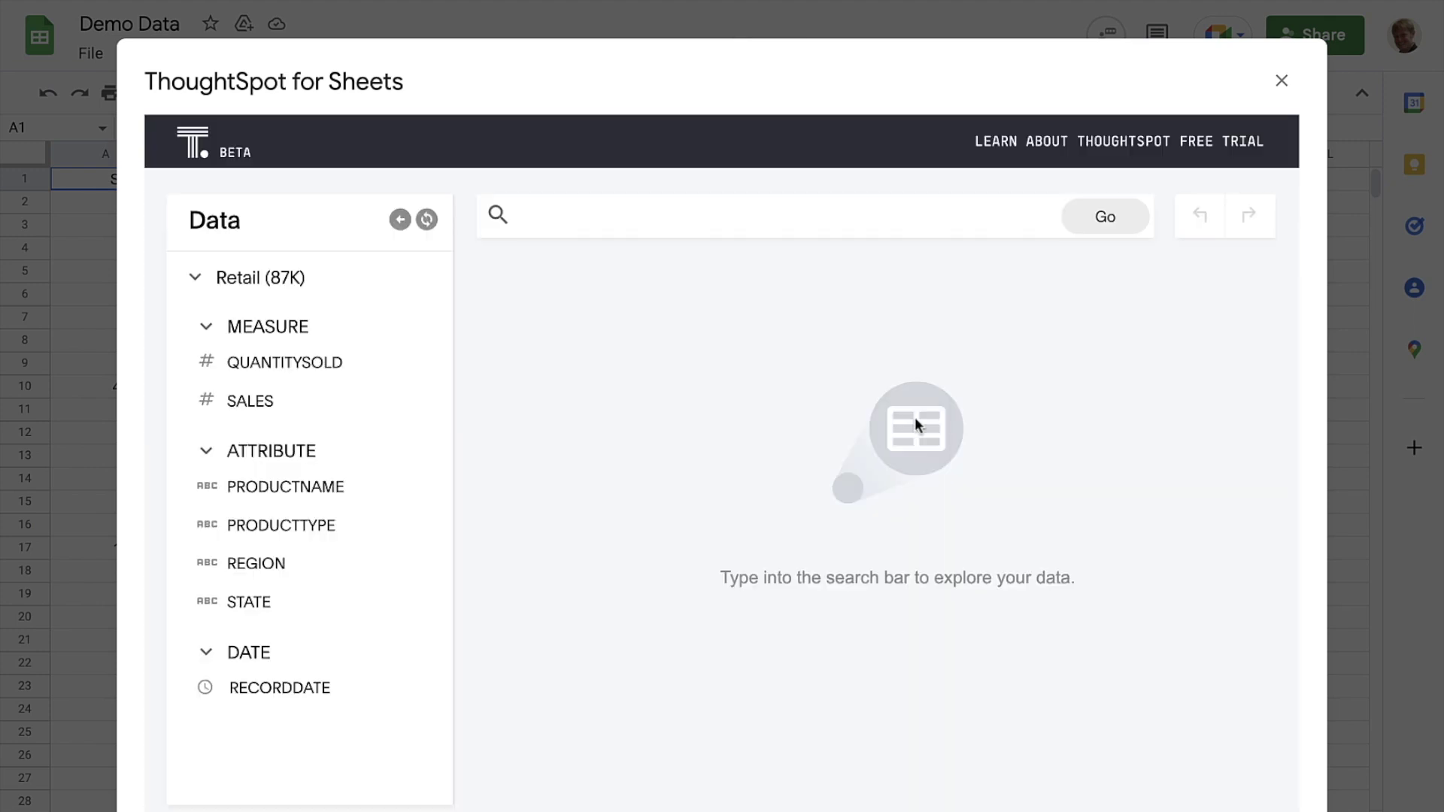
click(973, 216)
- Chart SALES by PRODUCTTYPE and bring up options for the top Jackets bar
text(sales)
key(Return)
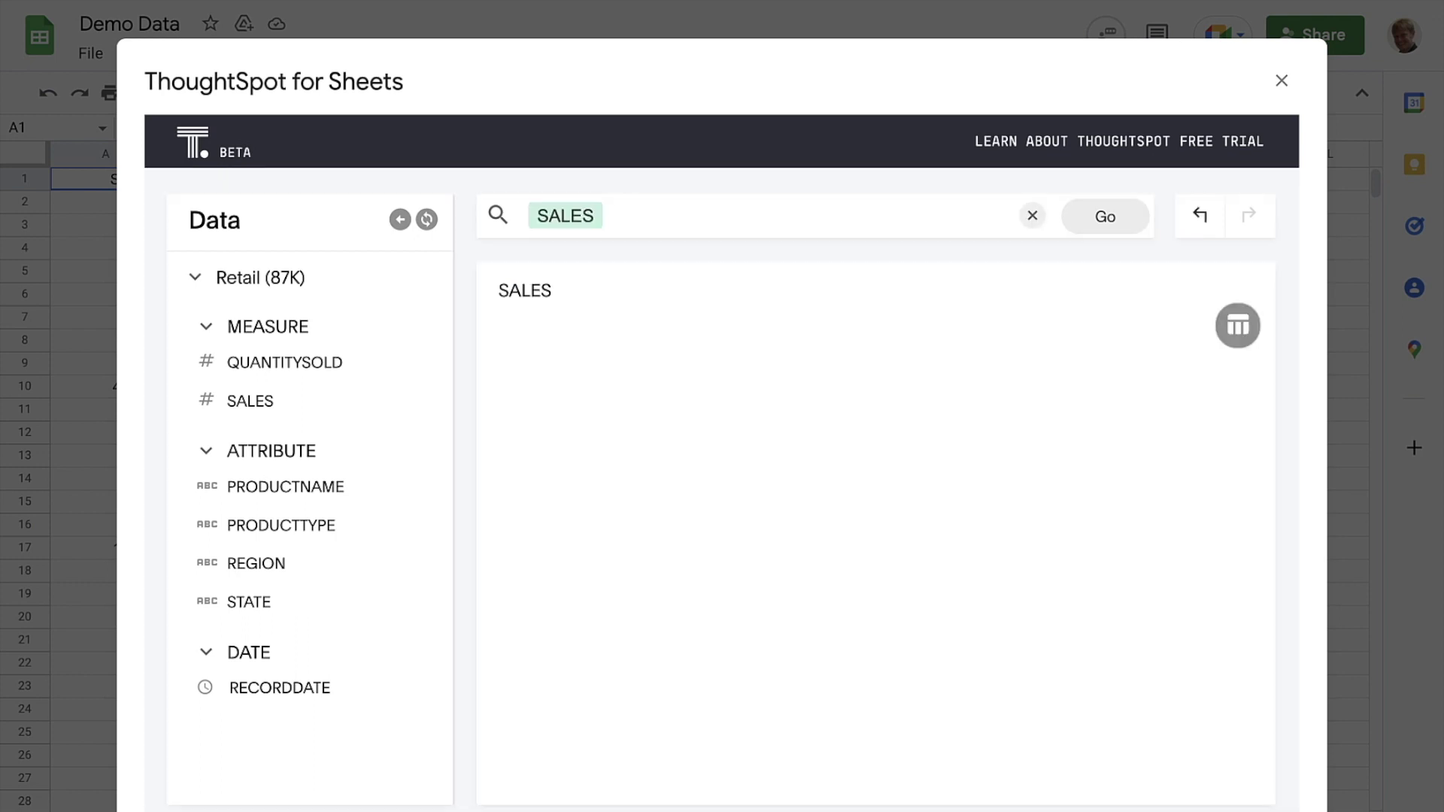
text(product)
key(Down)
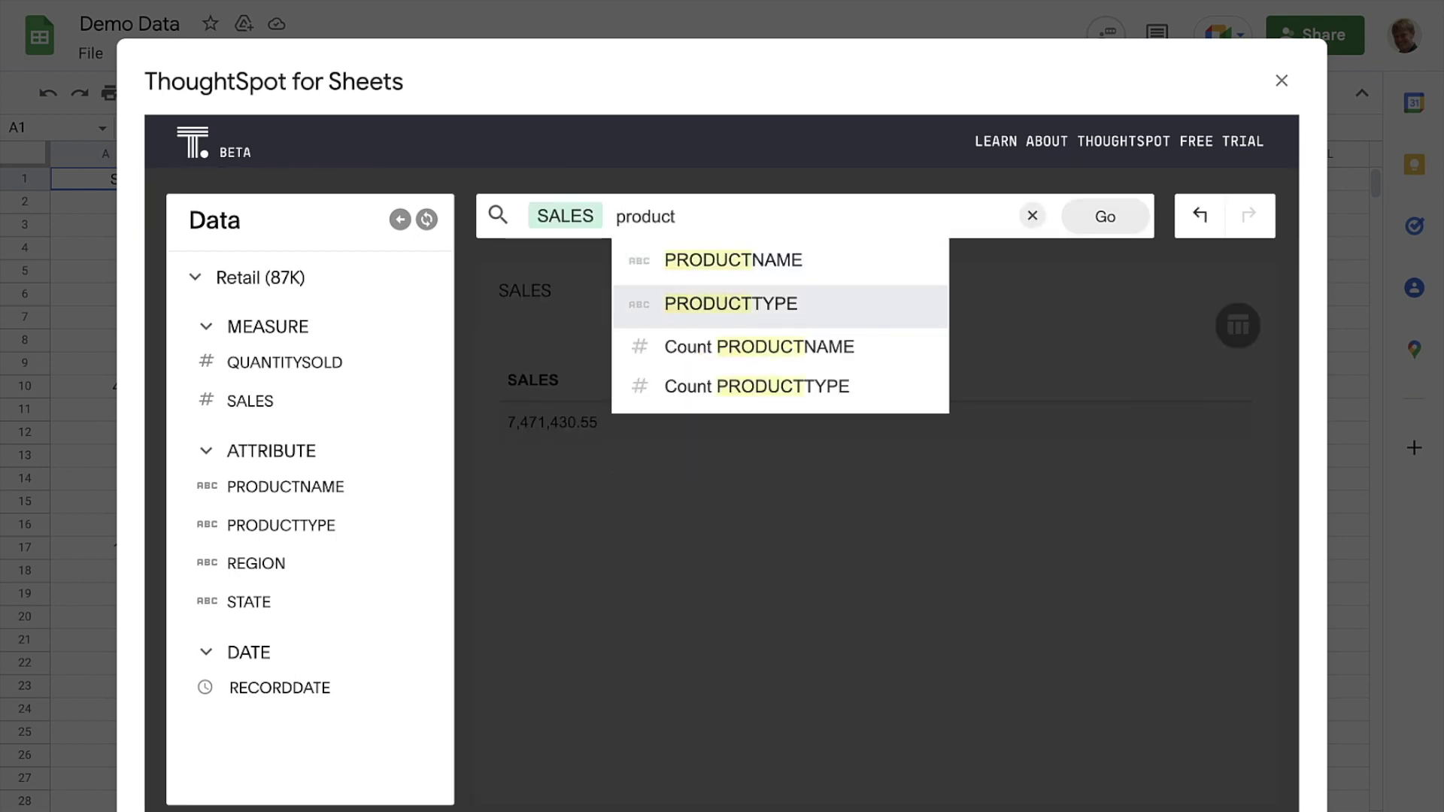
key(Return)
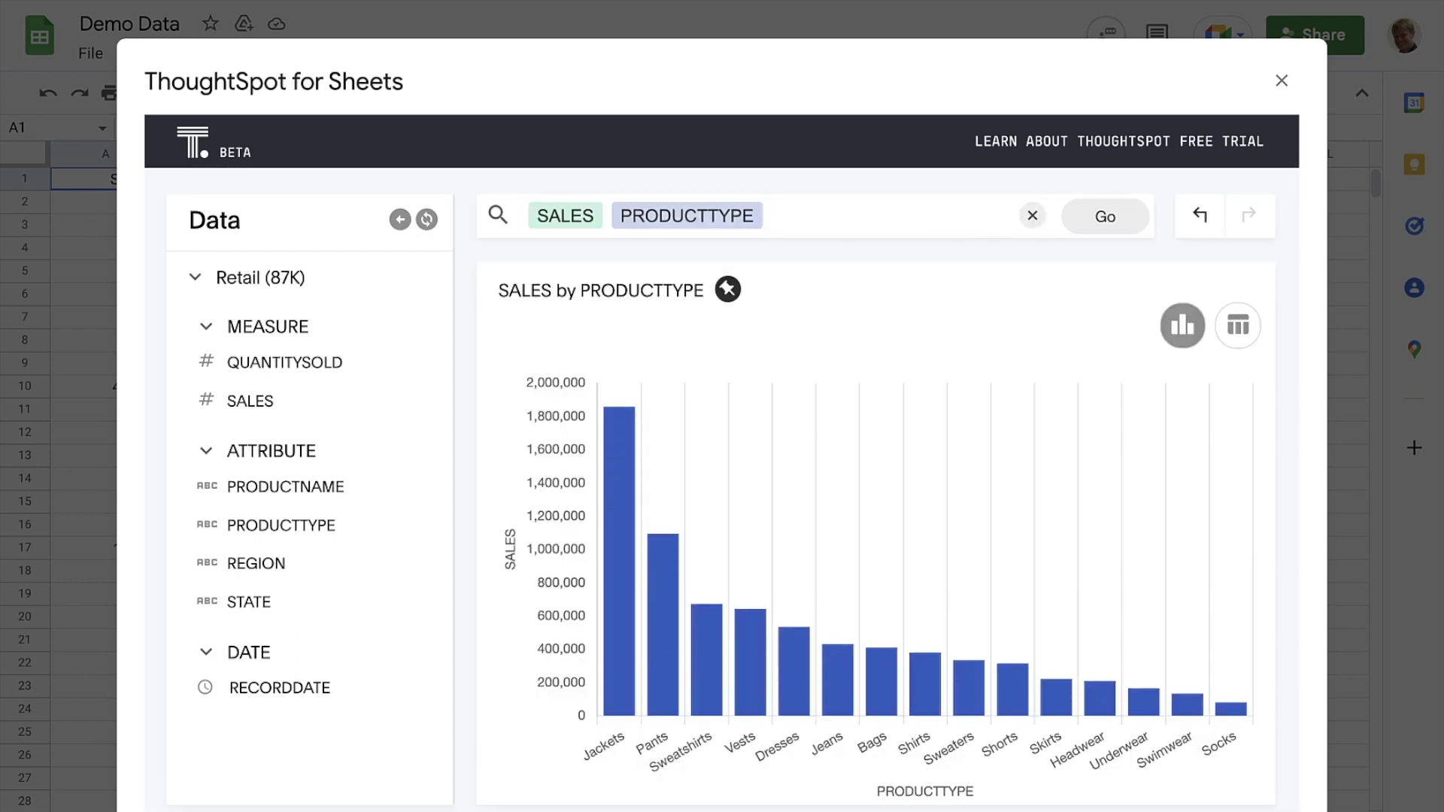
mouse_move(621, 468)
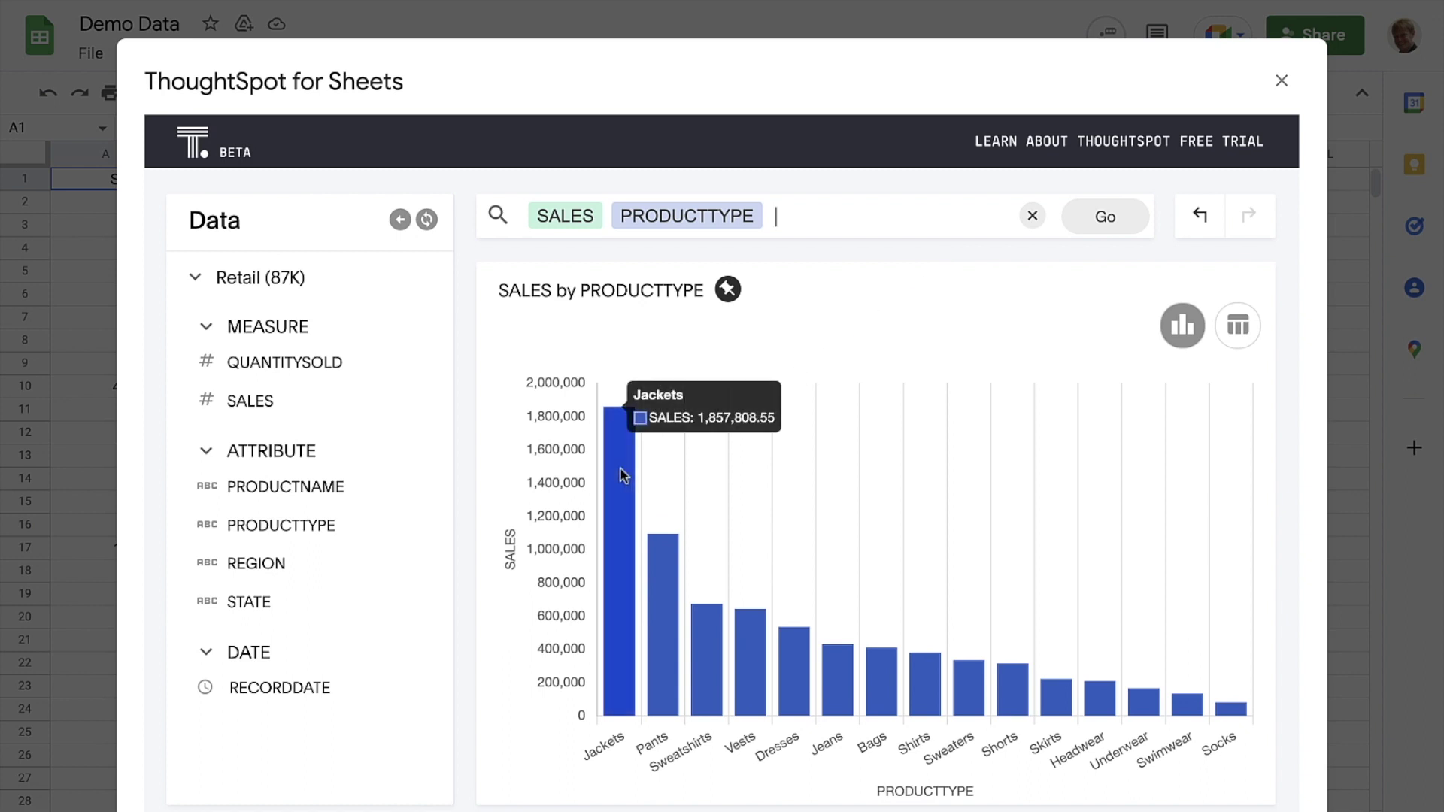
right_click(621, 468)
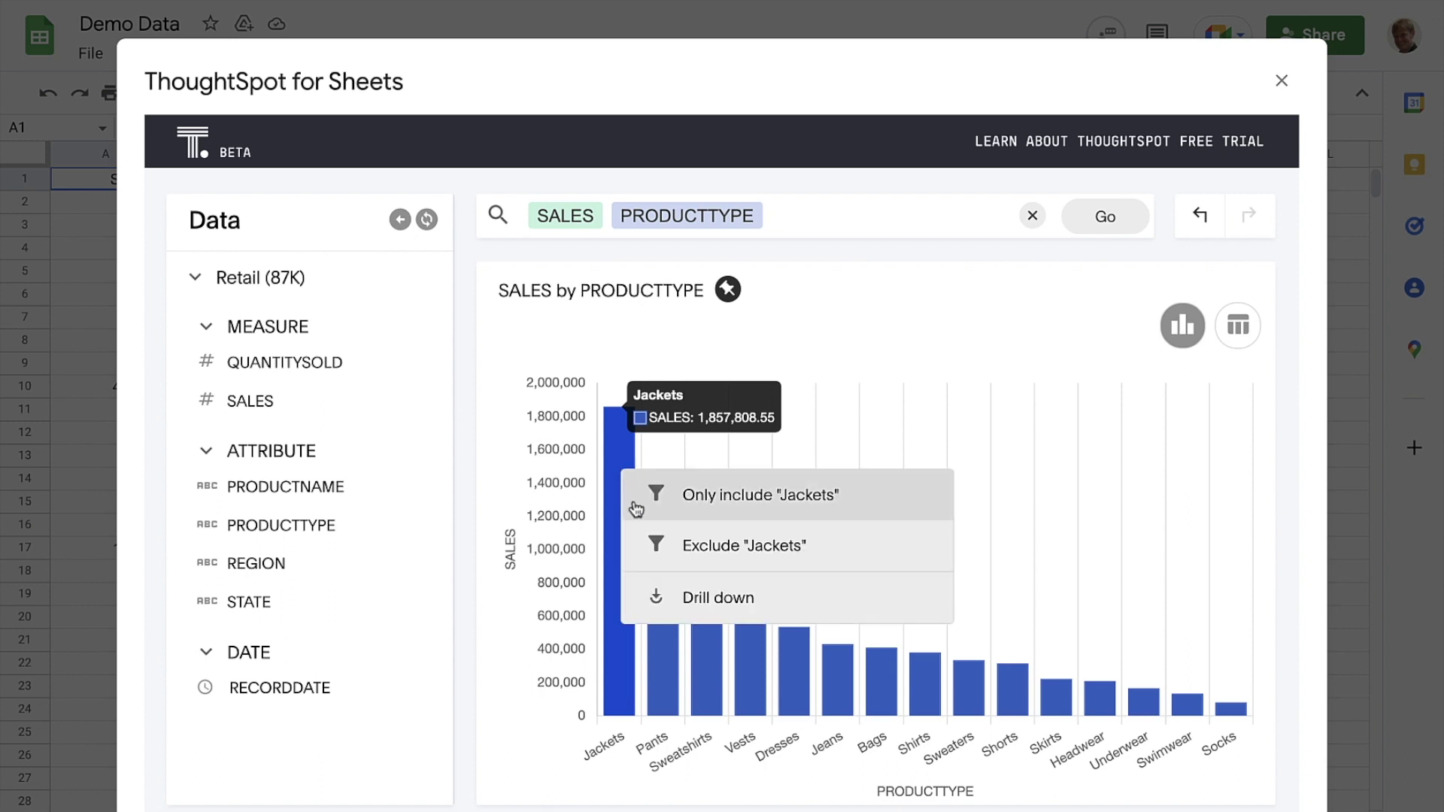
- Drill Jackets down to SALES by PRODUCTNAME, with Yosemite jacket on top at 138,437.1
click(681, 602)
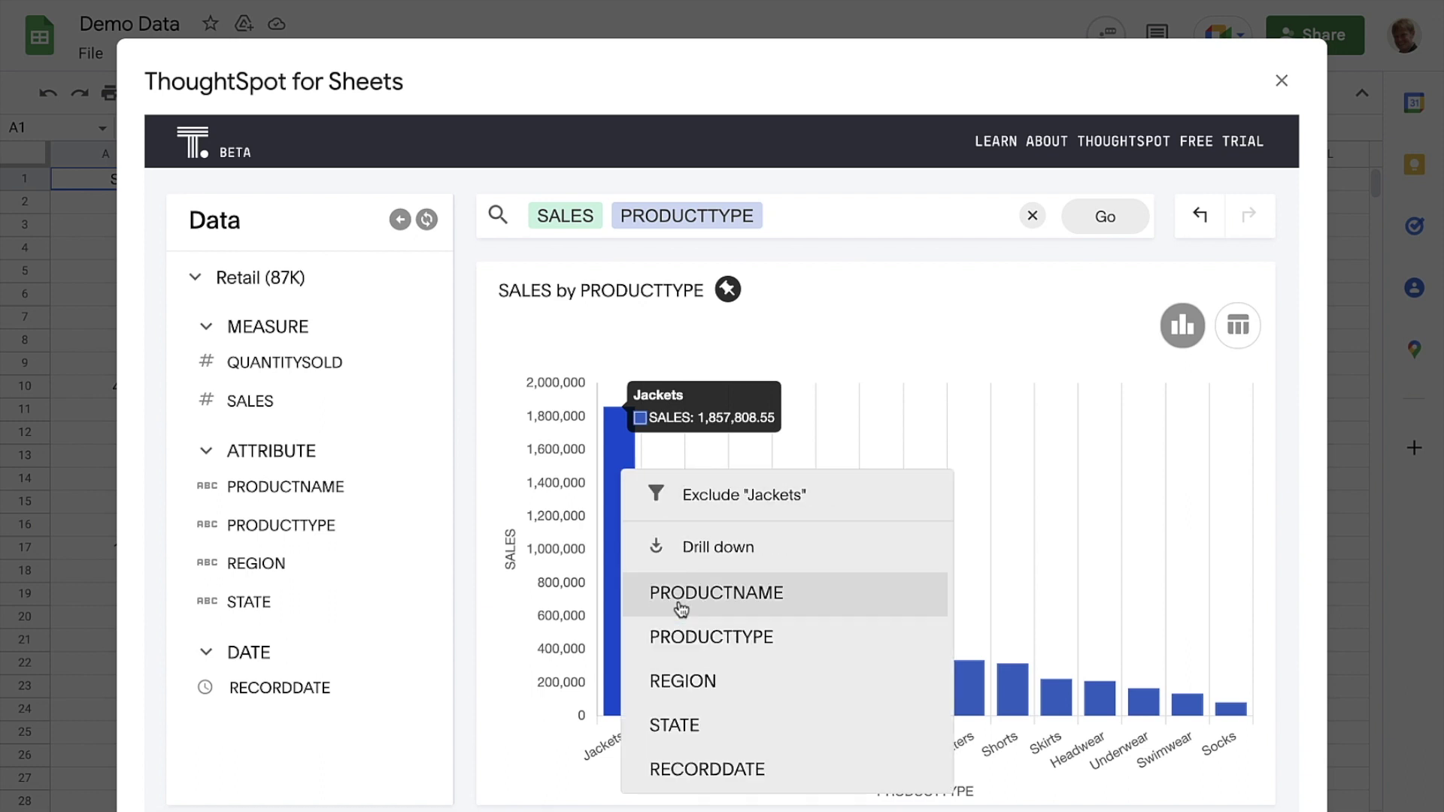
click(679, 598)
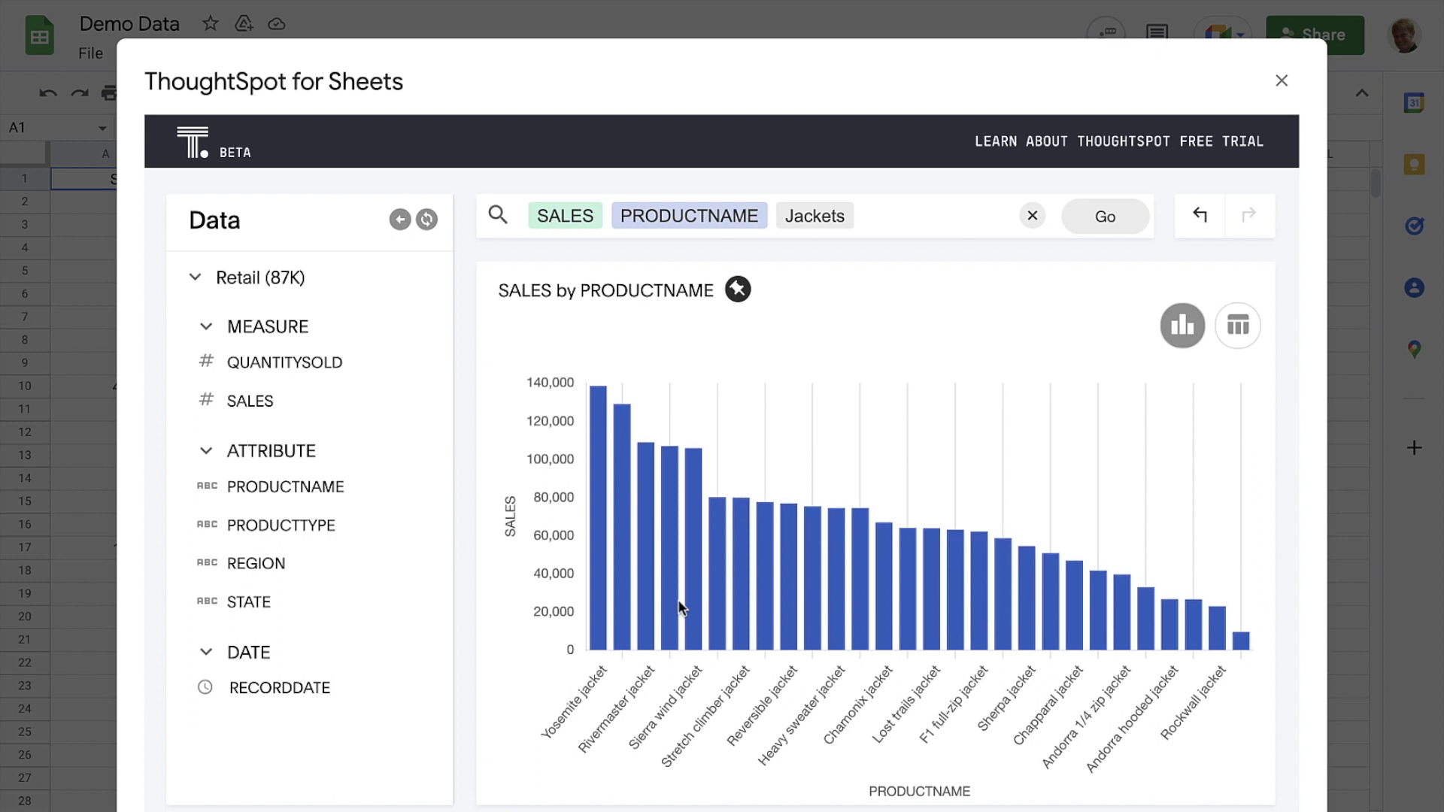
mouse_move(602, 554)
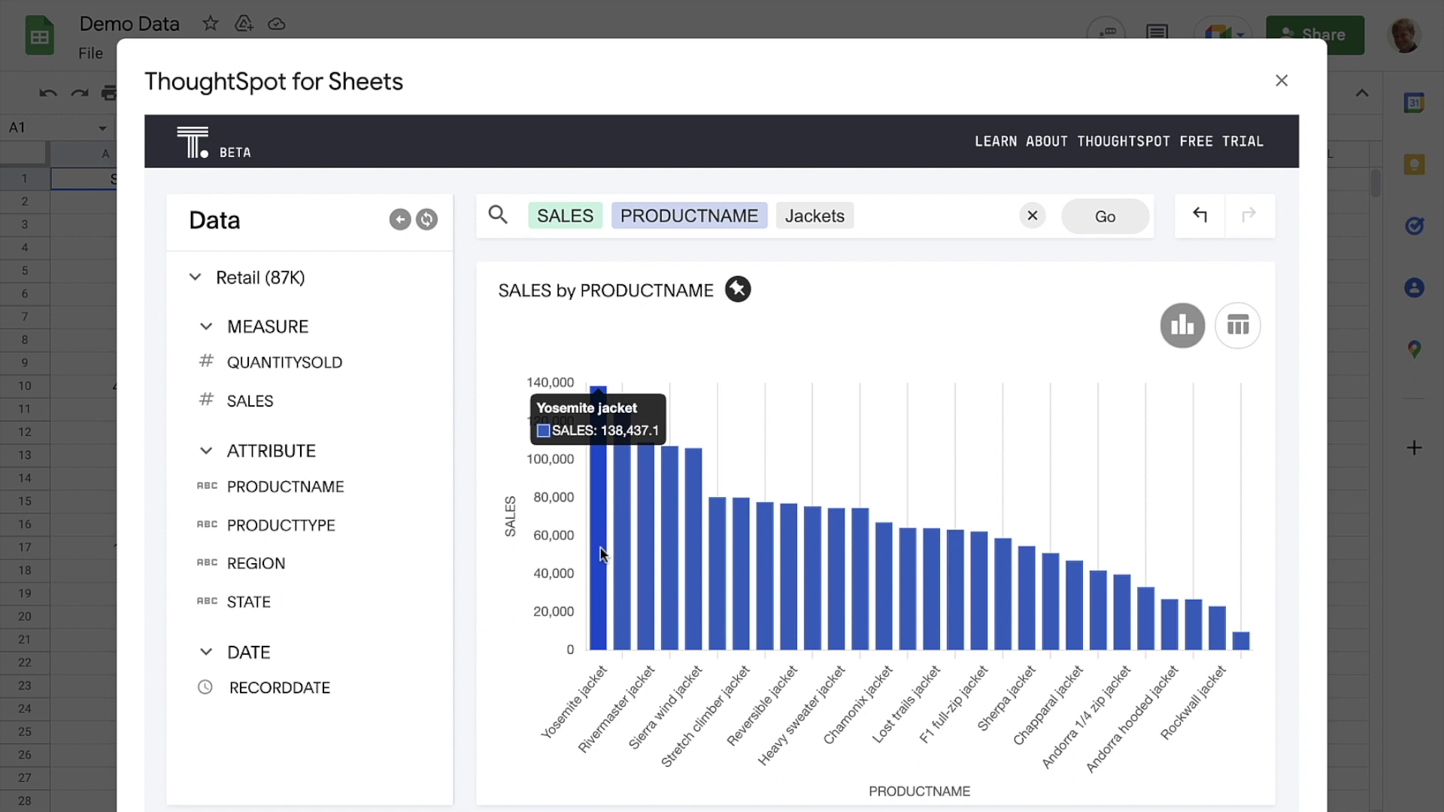
- Add 'top 5' to limit the jacket chart, then delete all search terms
click(985, 217)
text(top 5)
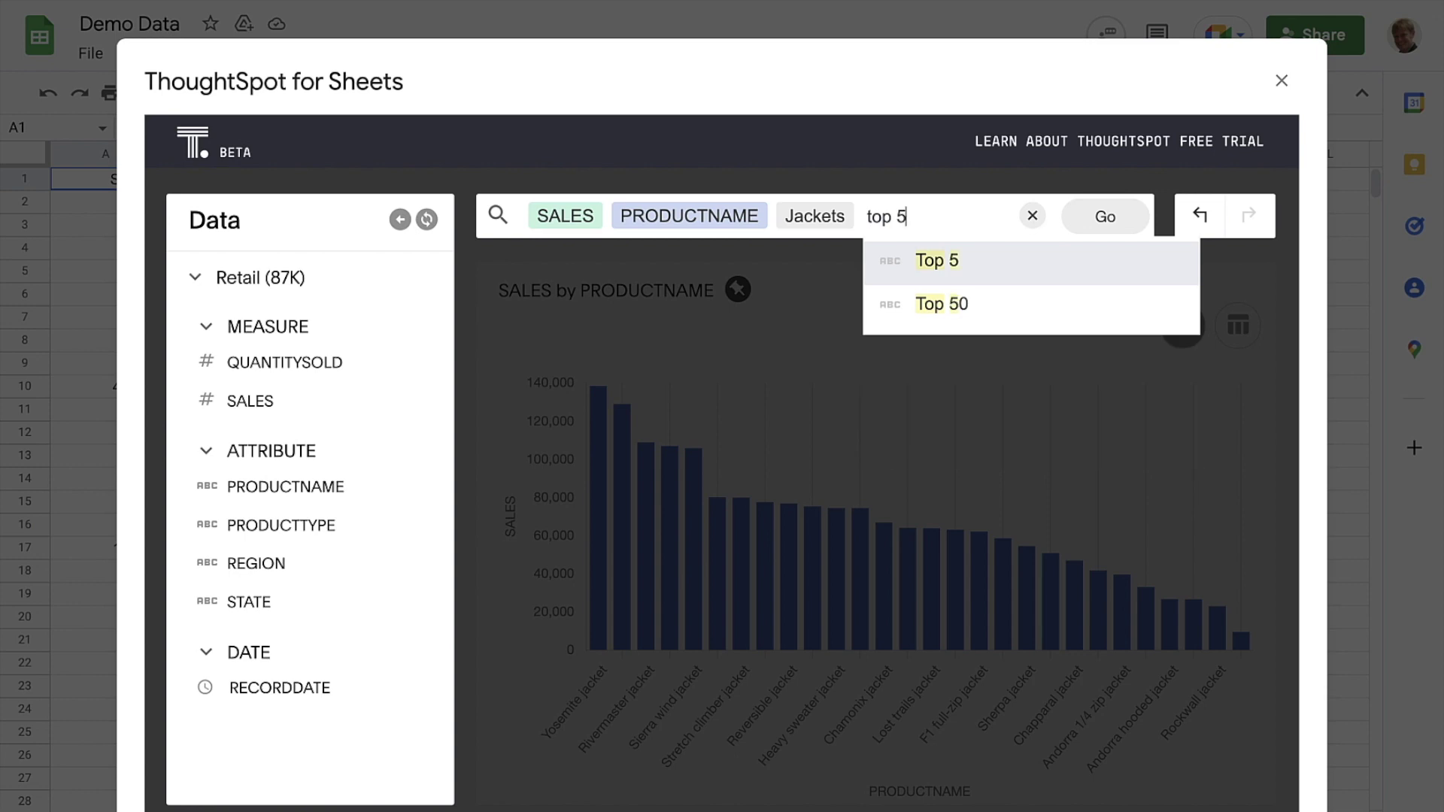
key(Return)
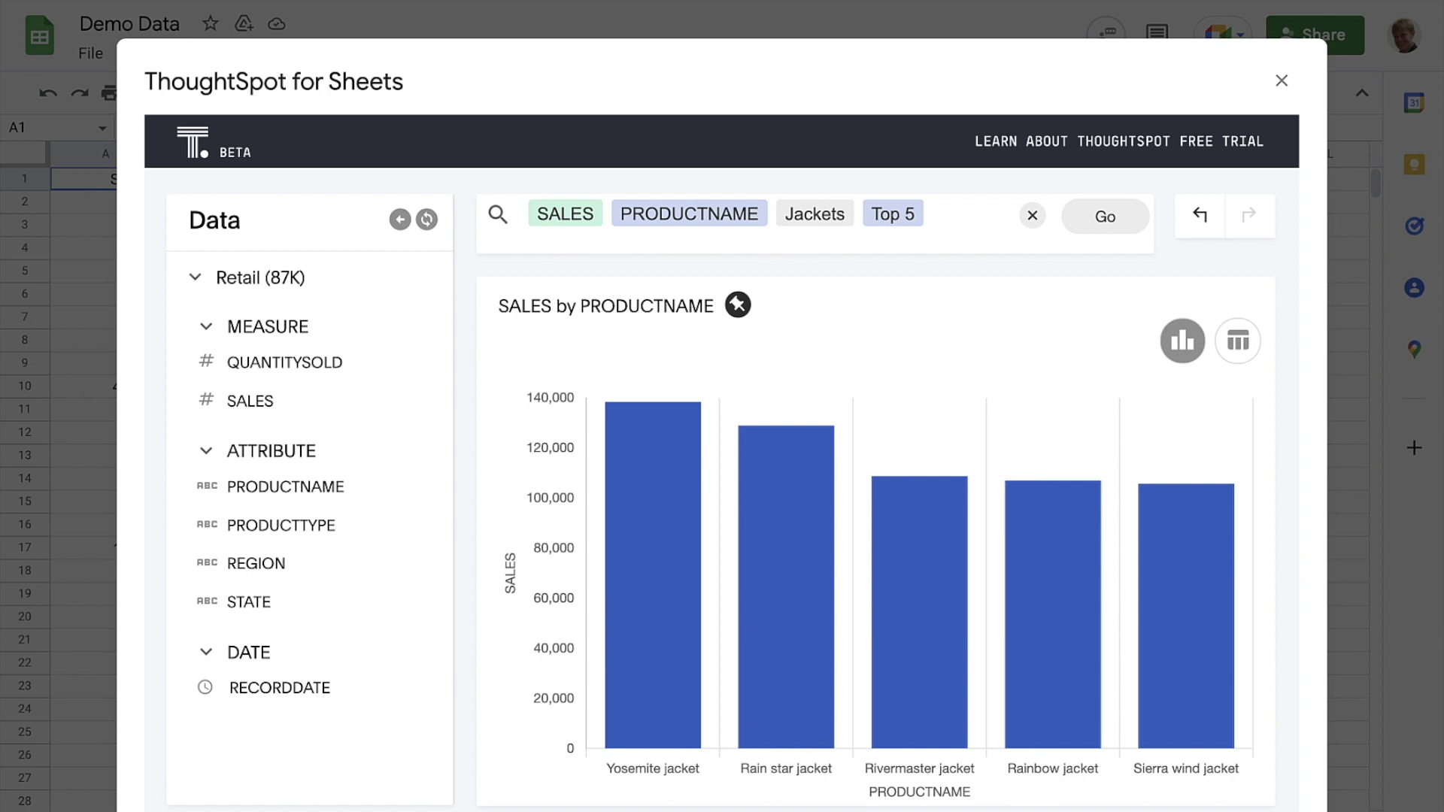
key(ctrl+a)
key(BackSpace)
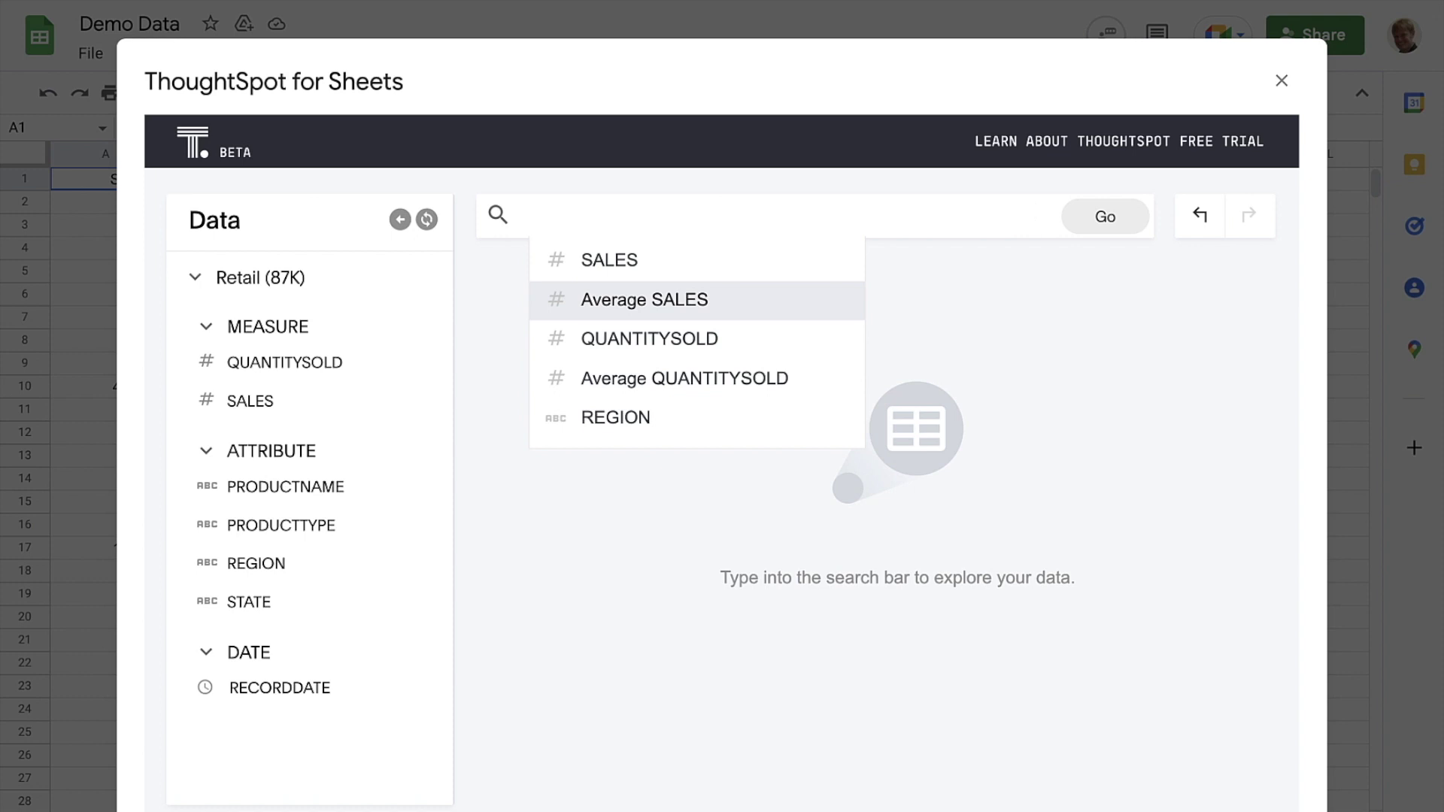
- Search Jackets SALES weekly and show the three weekly totals as a table
text(jacket)
key(Return)
text(sales)
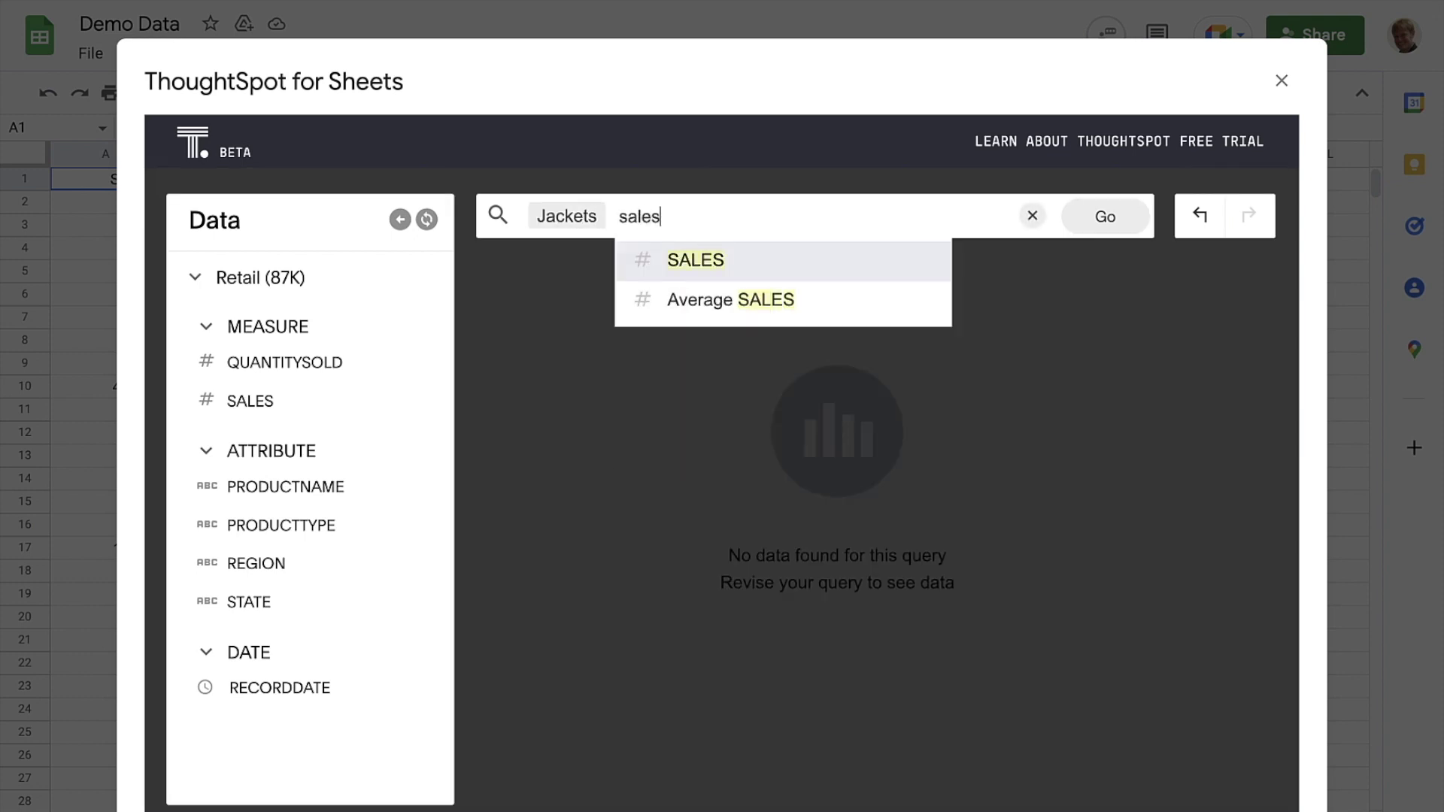
key(Return)
text(weekly)
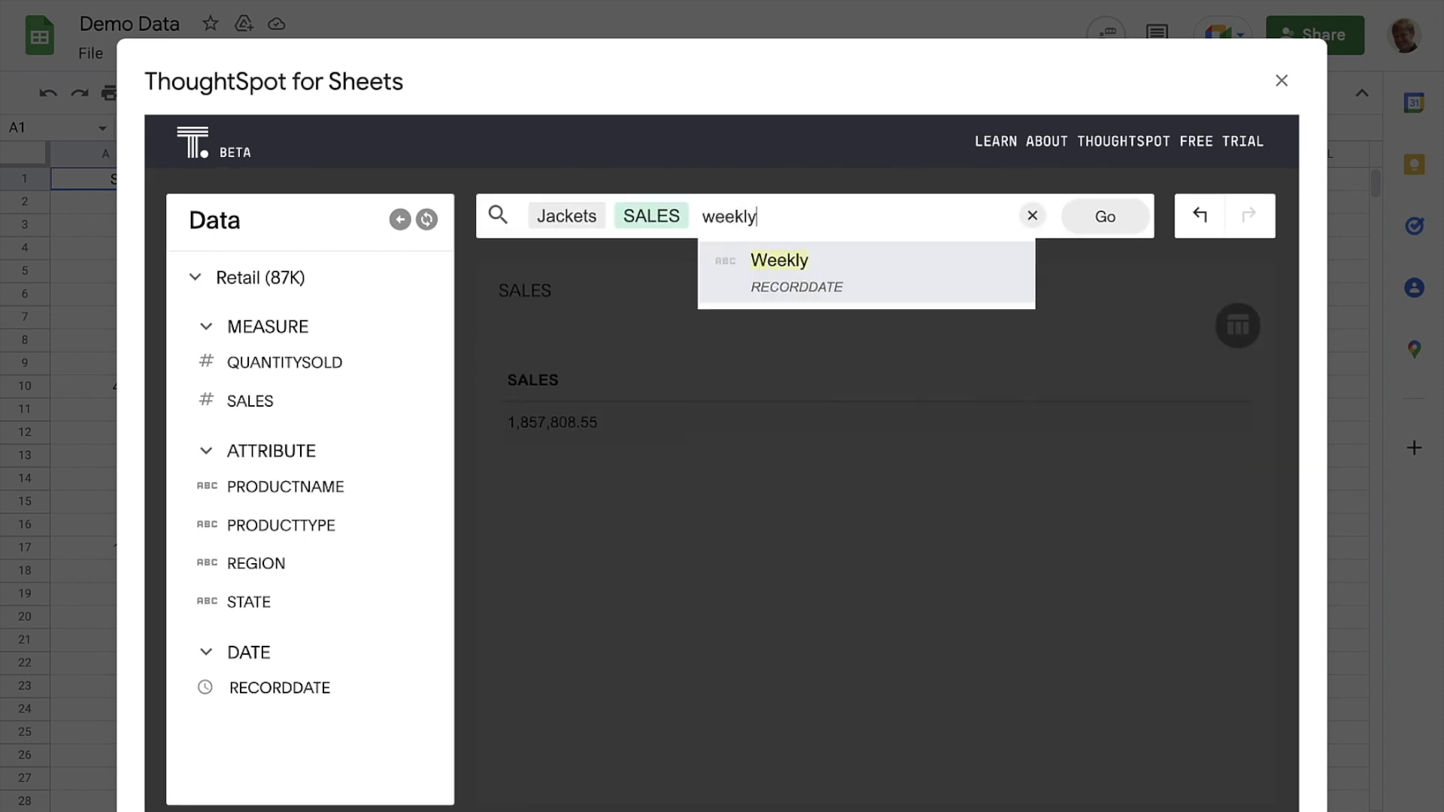
key(Return)
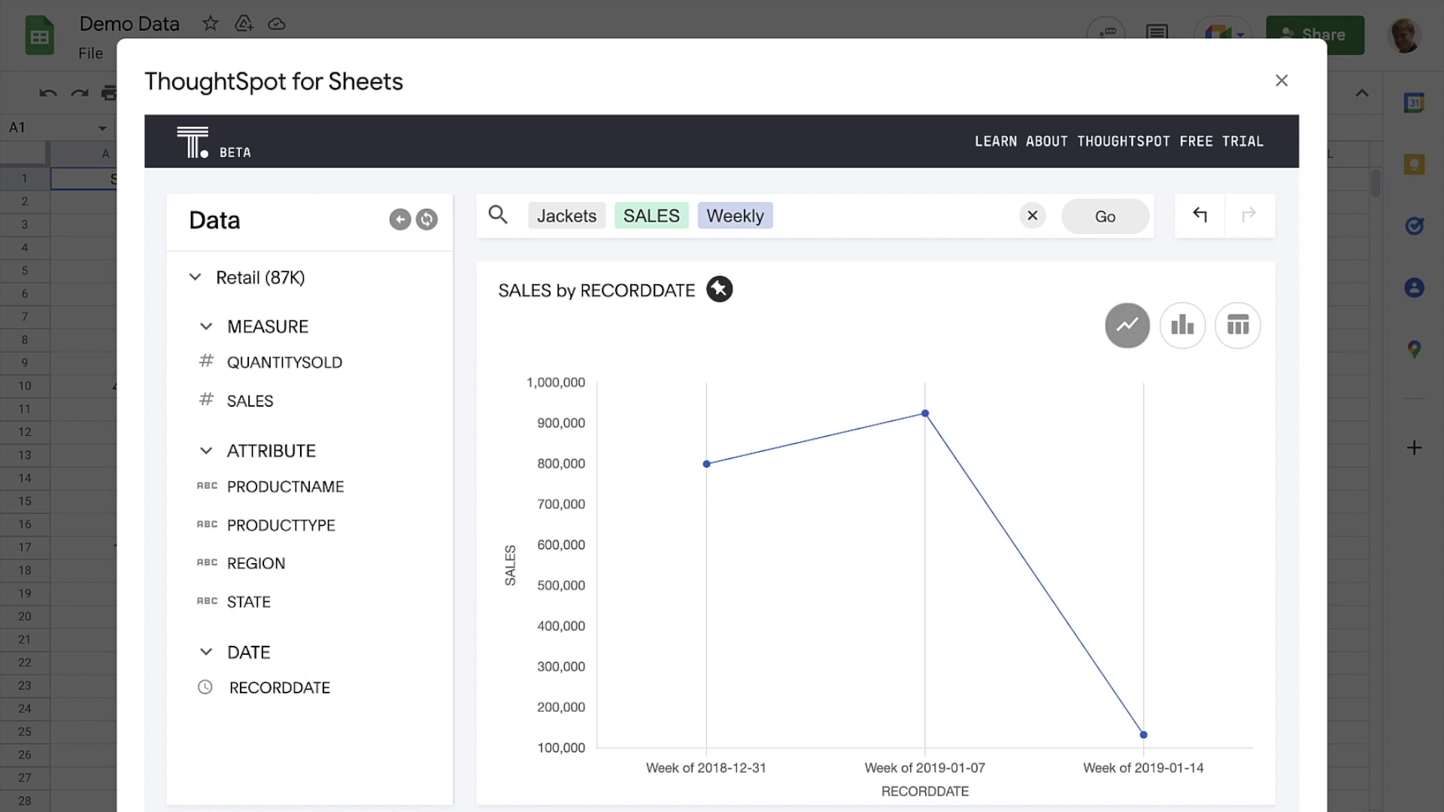
click(1234, 324)
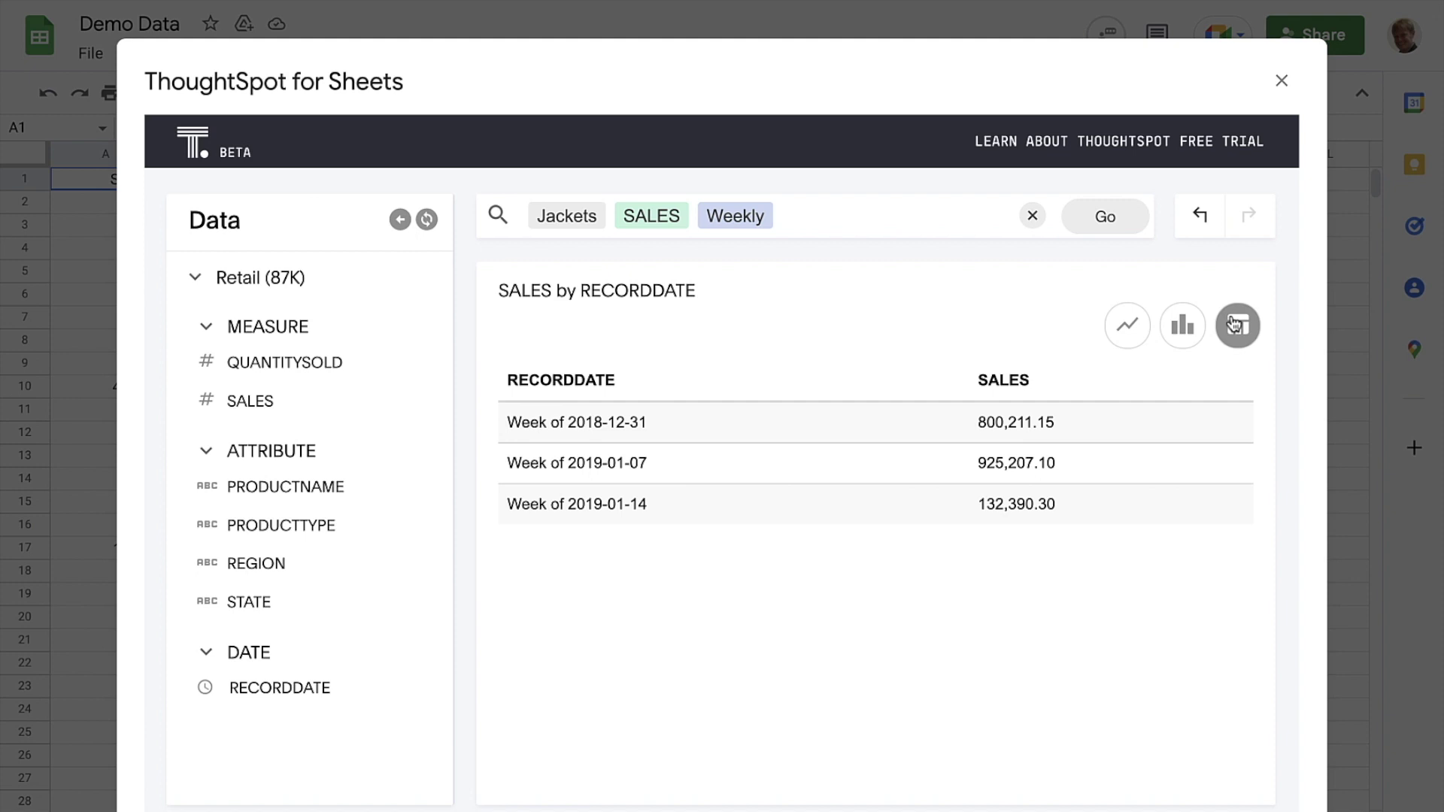
- Undo the search back to the SALES by PRODUCTTYPE chart
click(1202, 219)
click(1204, 221)
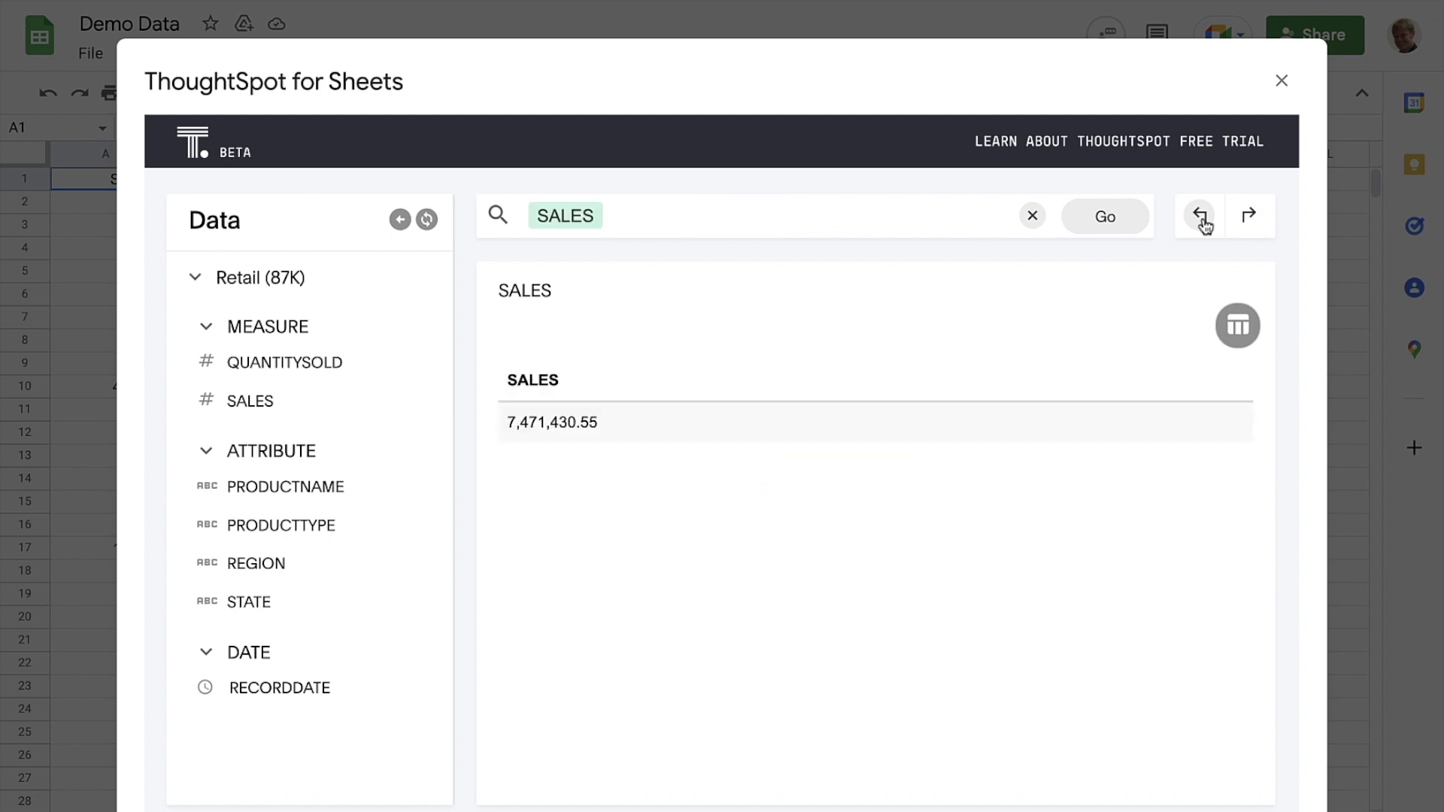
click(1202, 218)
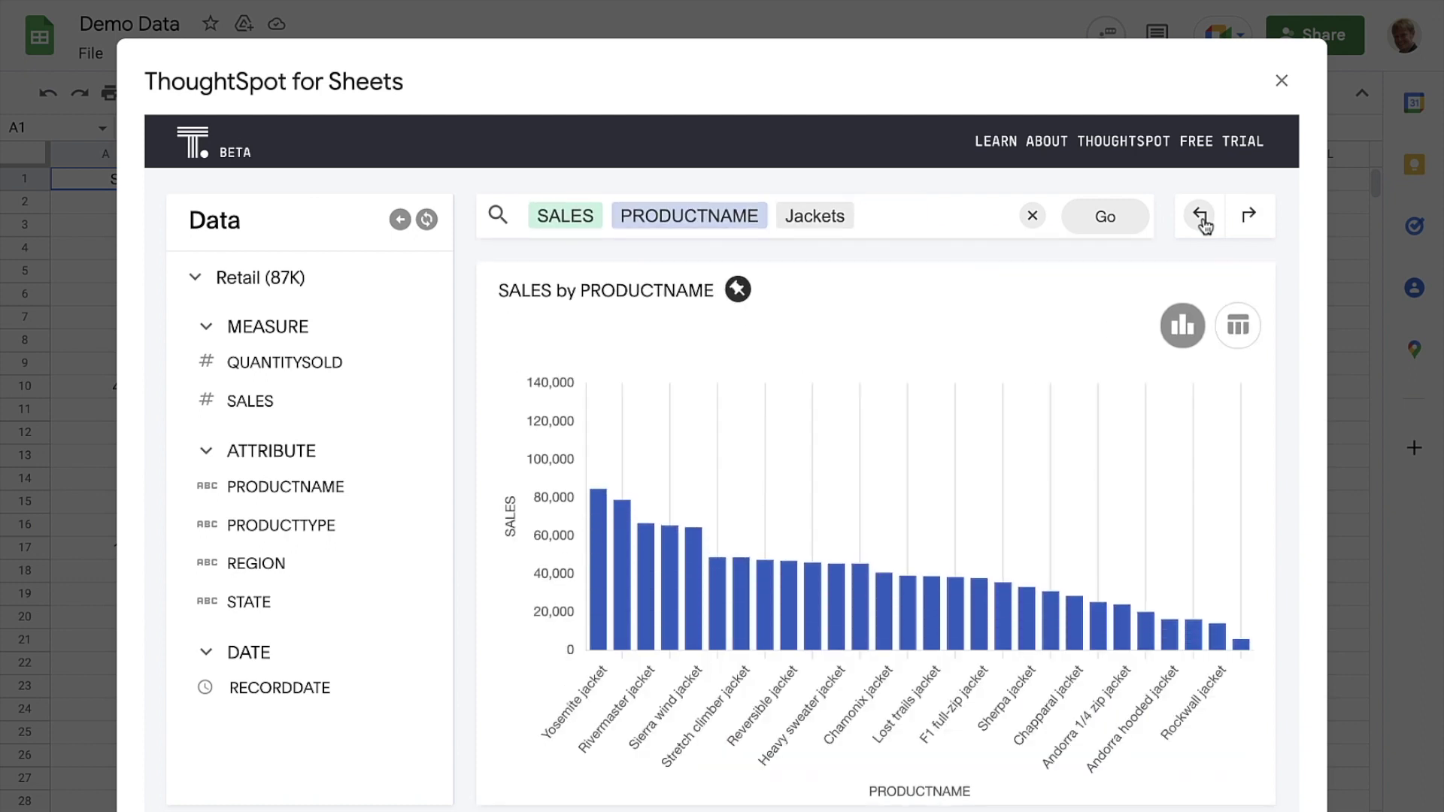
click(1202, 218)
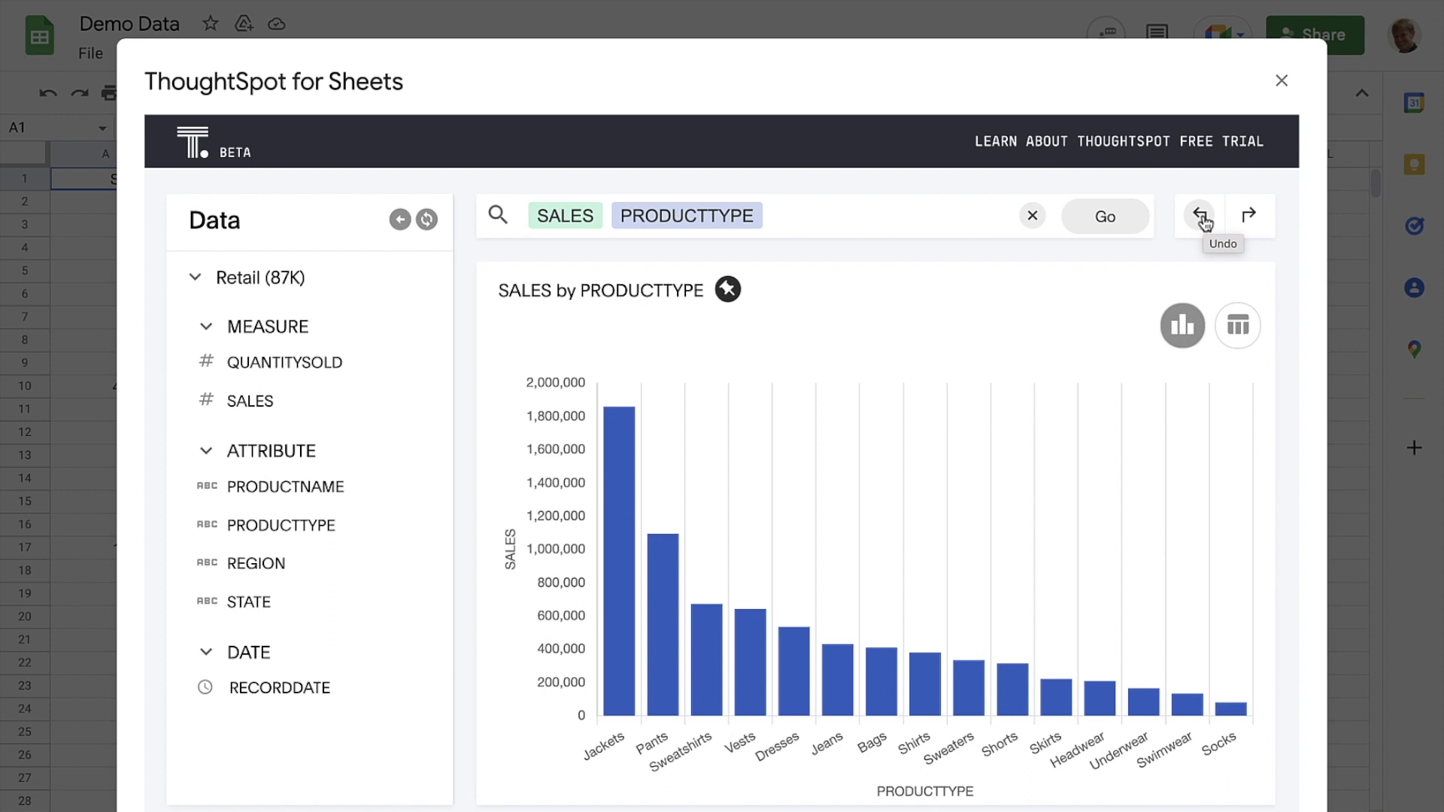
- Pin the product-type chart to the ThoughtSpot Searchlight slides and view the next slide
click(726, 294)
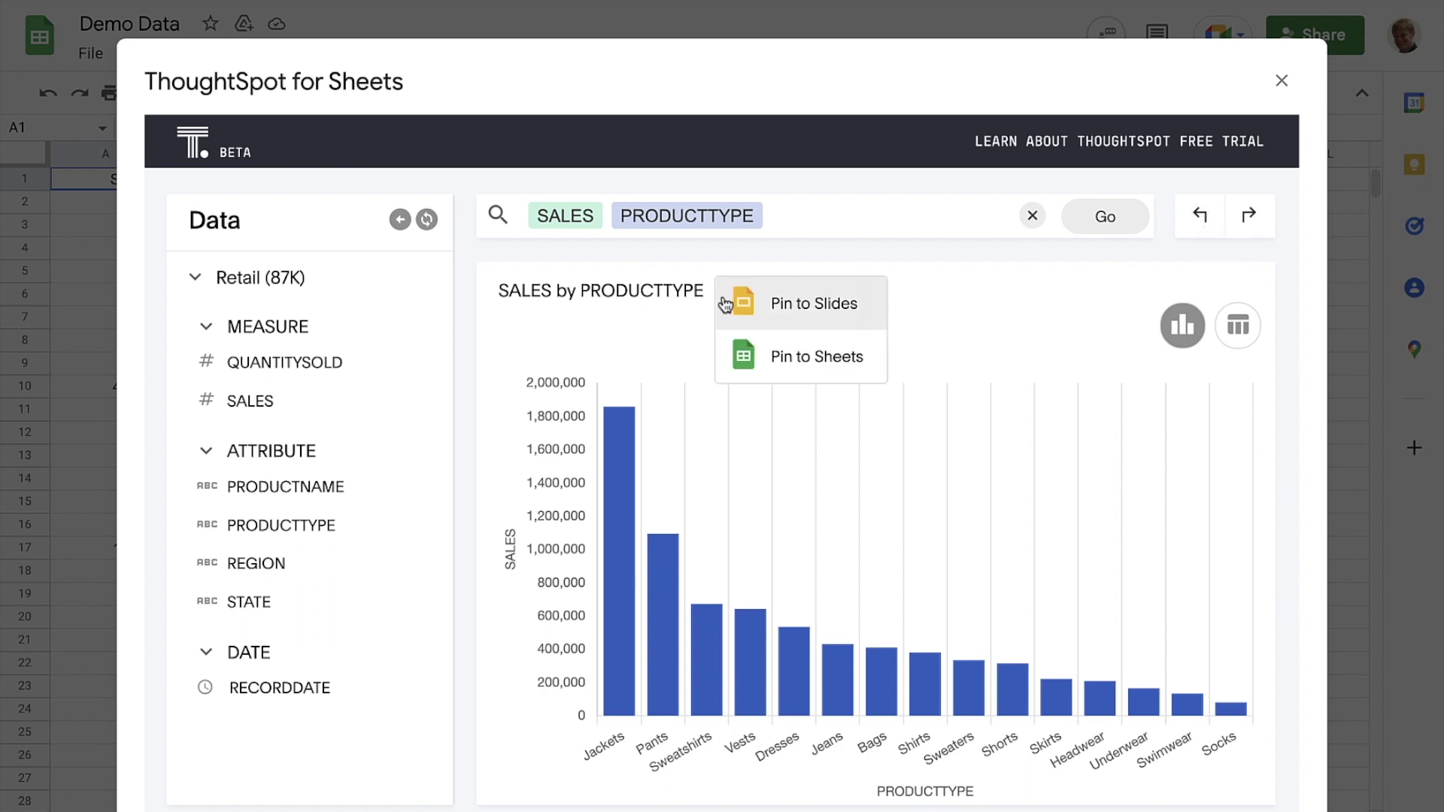
click(726, 305)
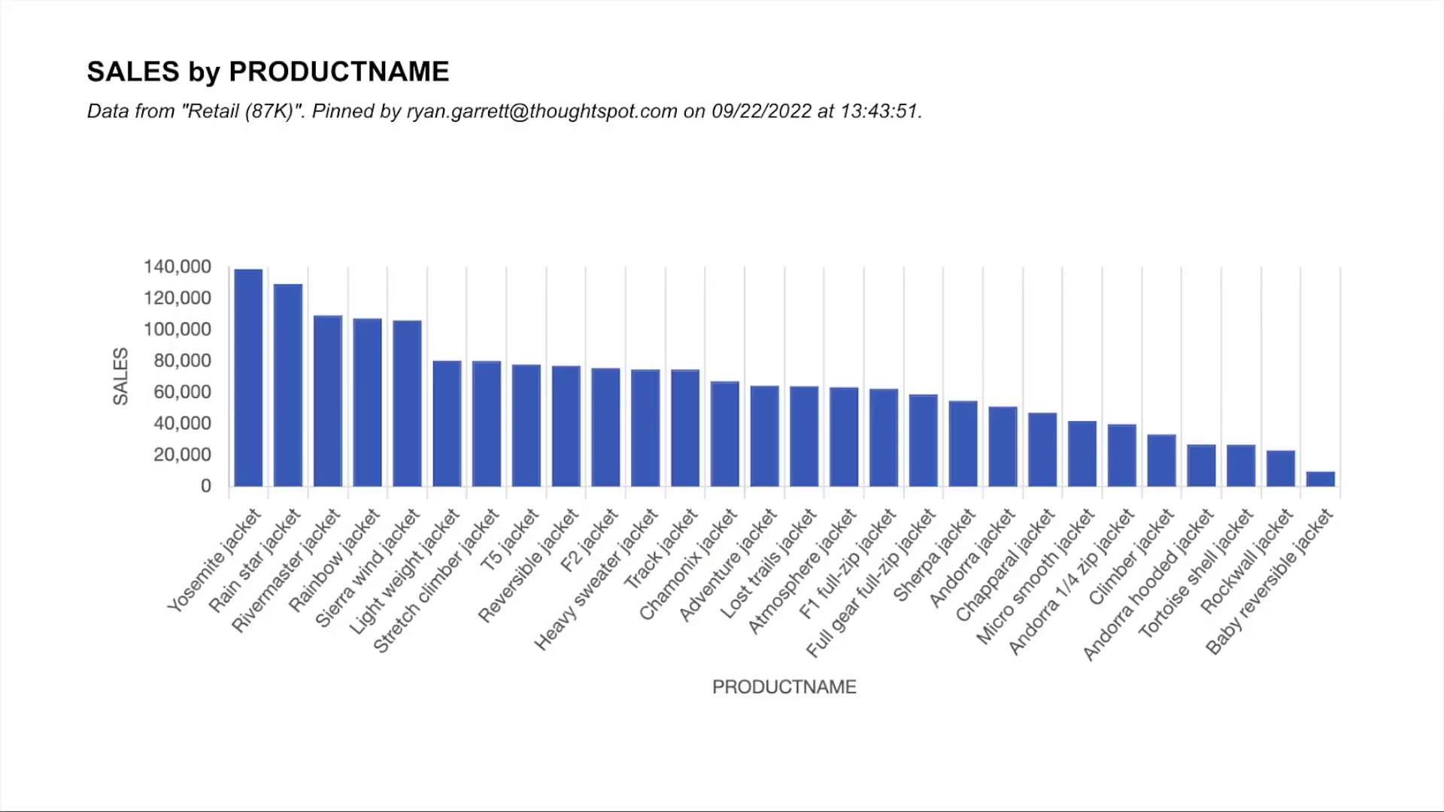
key(Right)
key(Right)
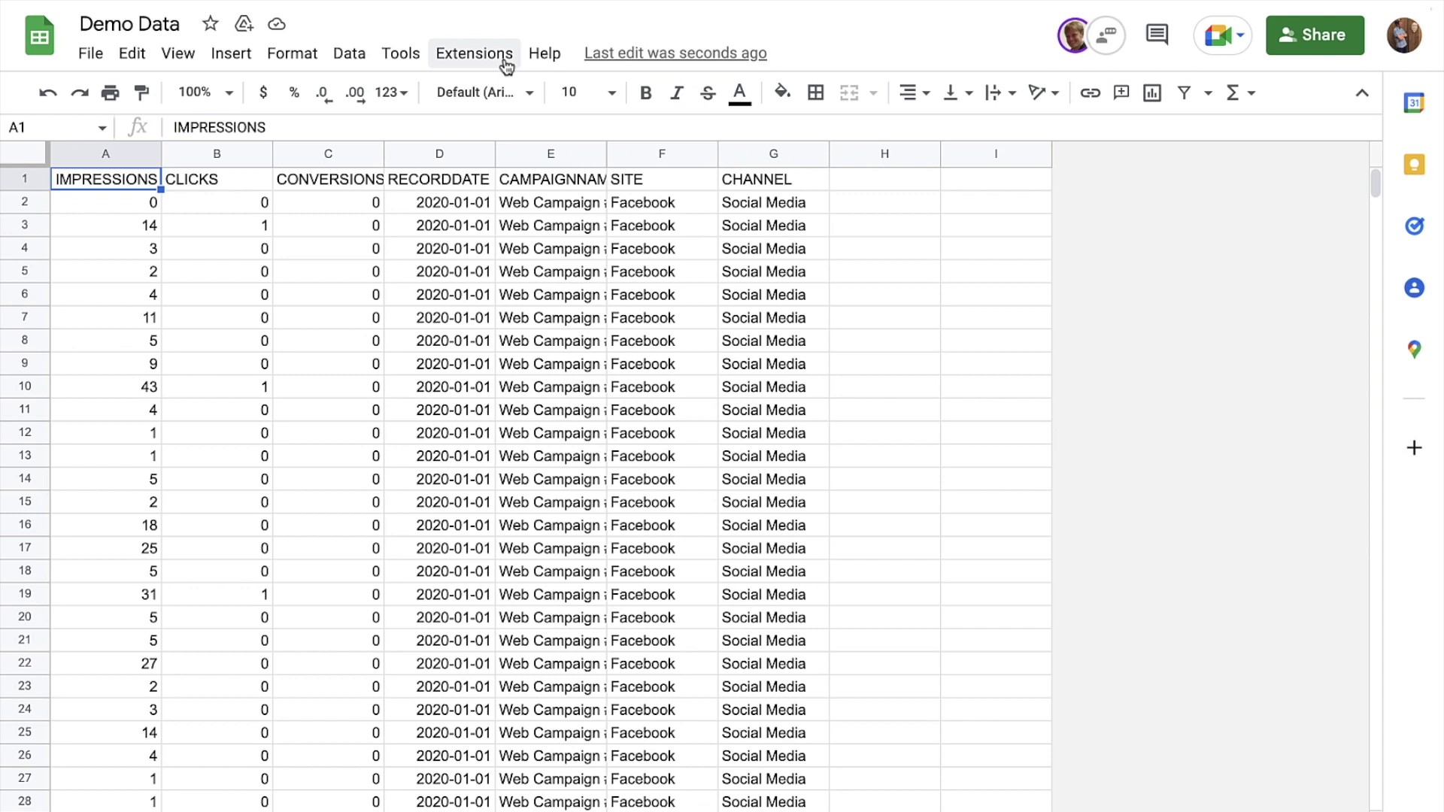
click(507, 64)
- Open the Workspace Marketplace and view the Coefficient add-on's details
mouse_move(508, 94)
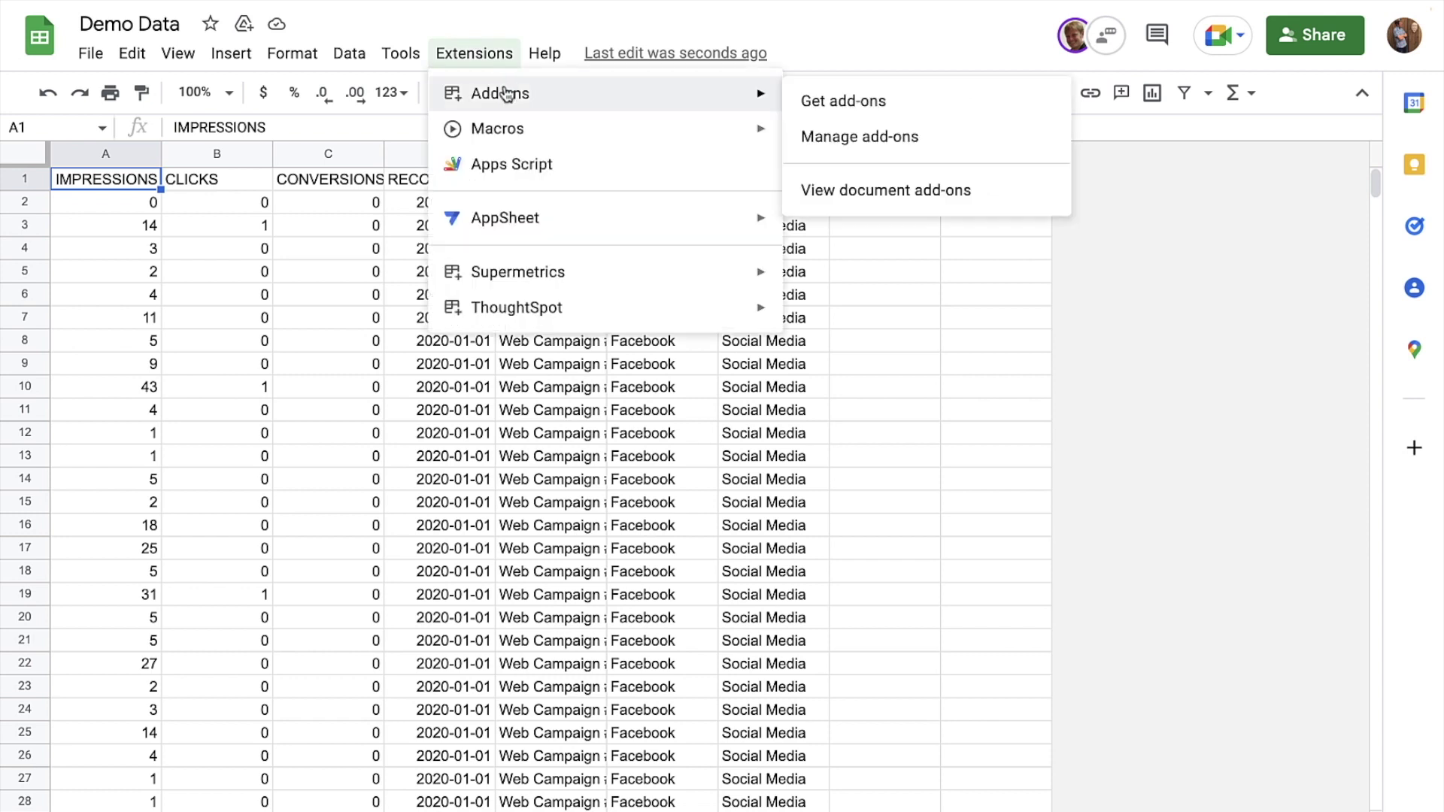
click(800, 100)
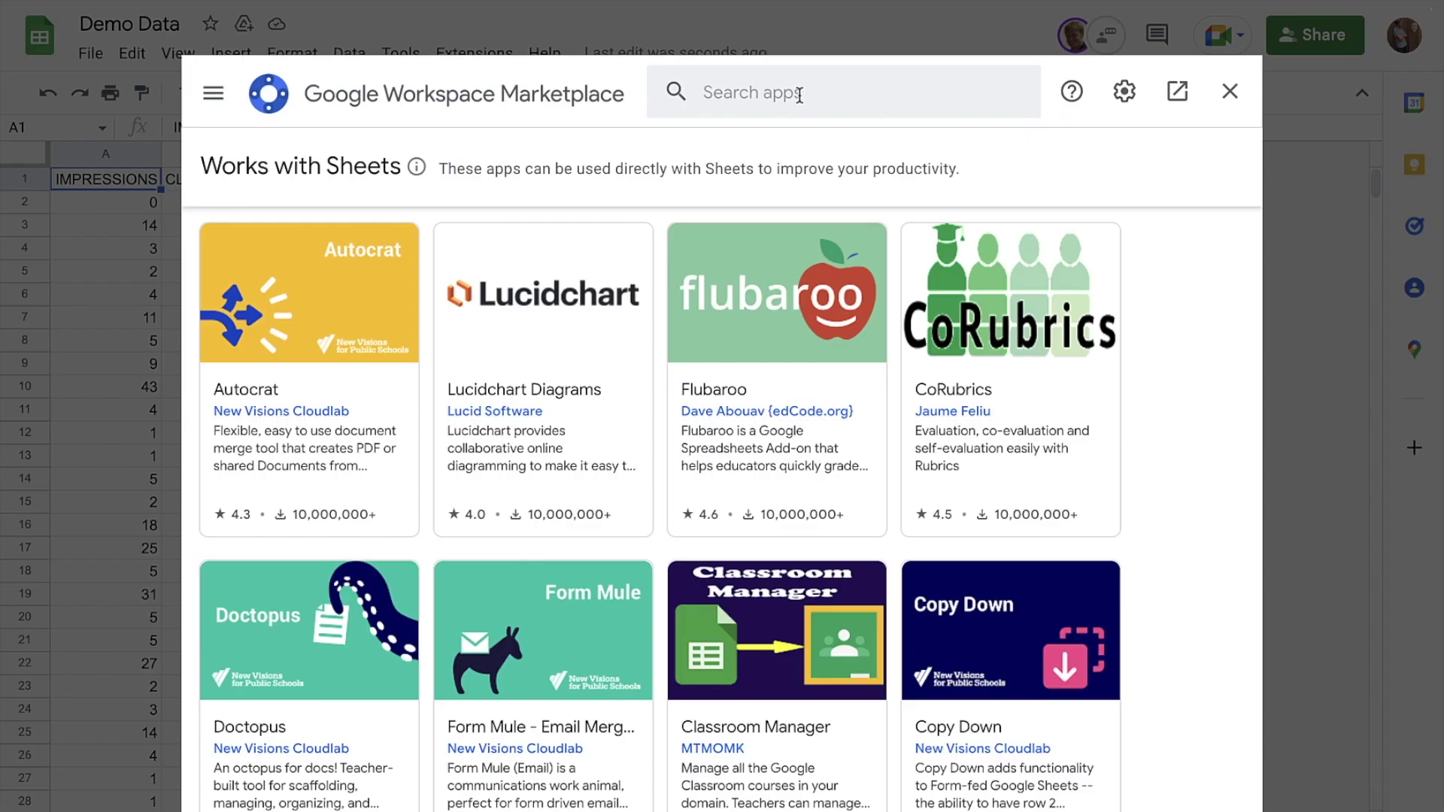
click(800, 95)
text(coeff)
key(Down)
key(Return)
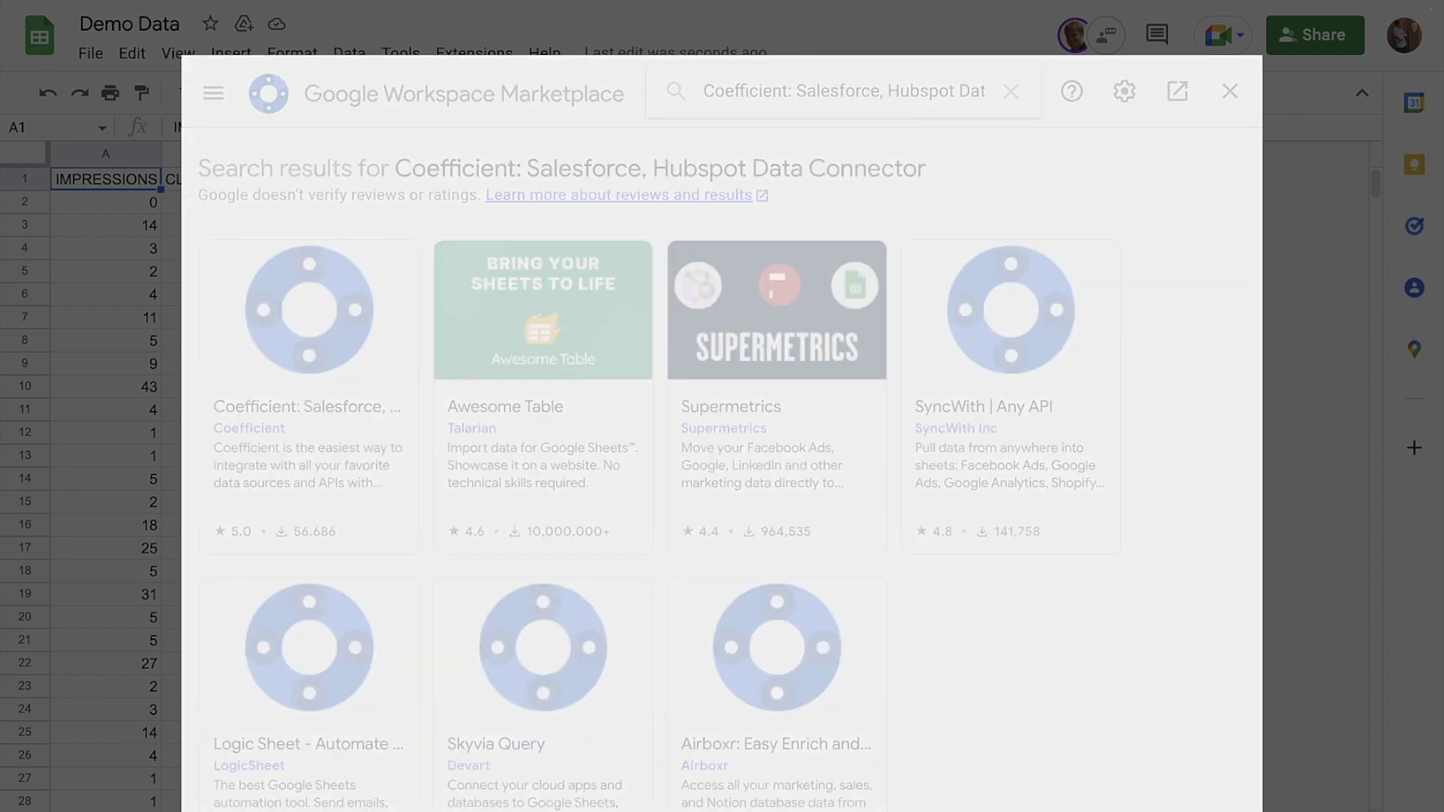
click(380, 290)
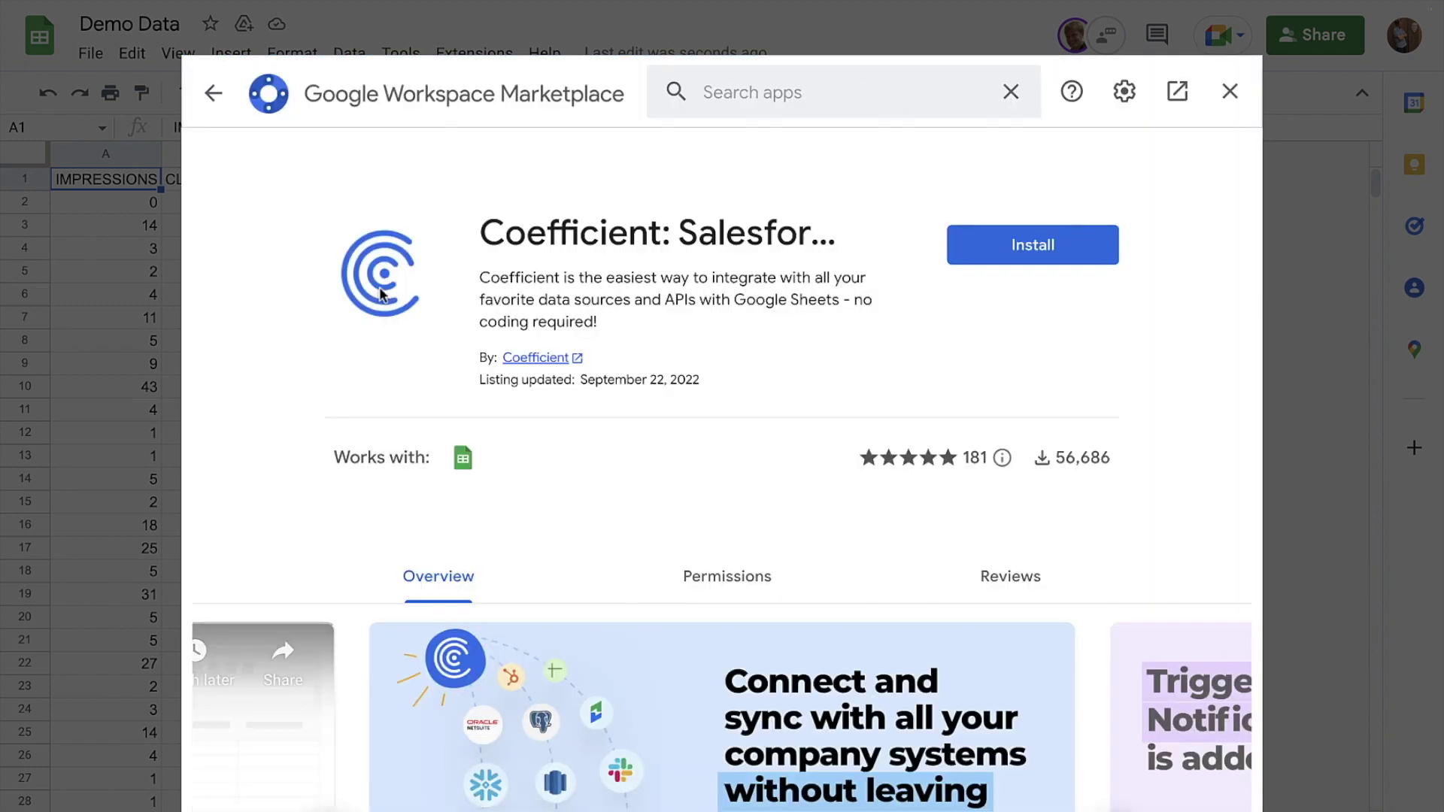
- Search for Supermetrics and open its add-on details
click(715, 91)
text(superm)
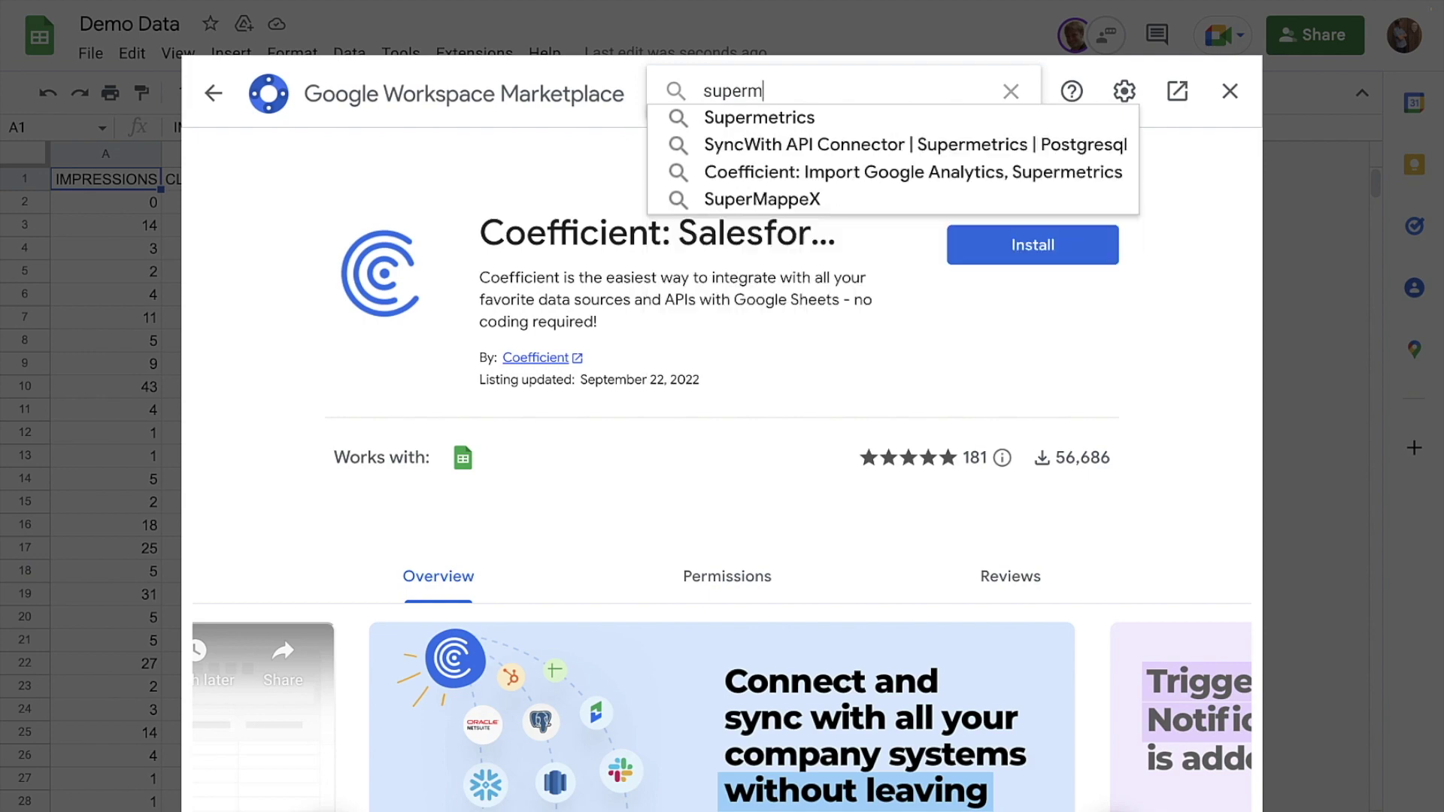
key(Down)
key(Return)
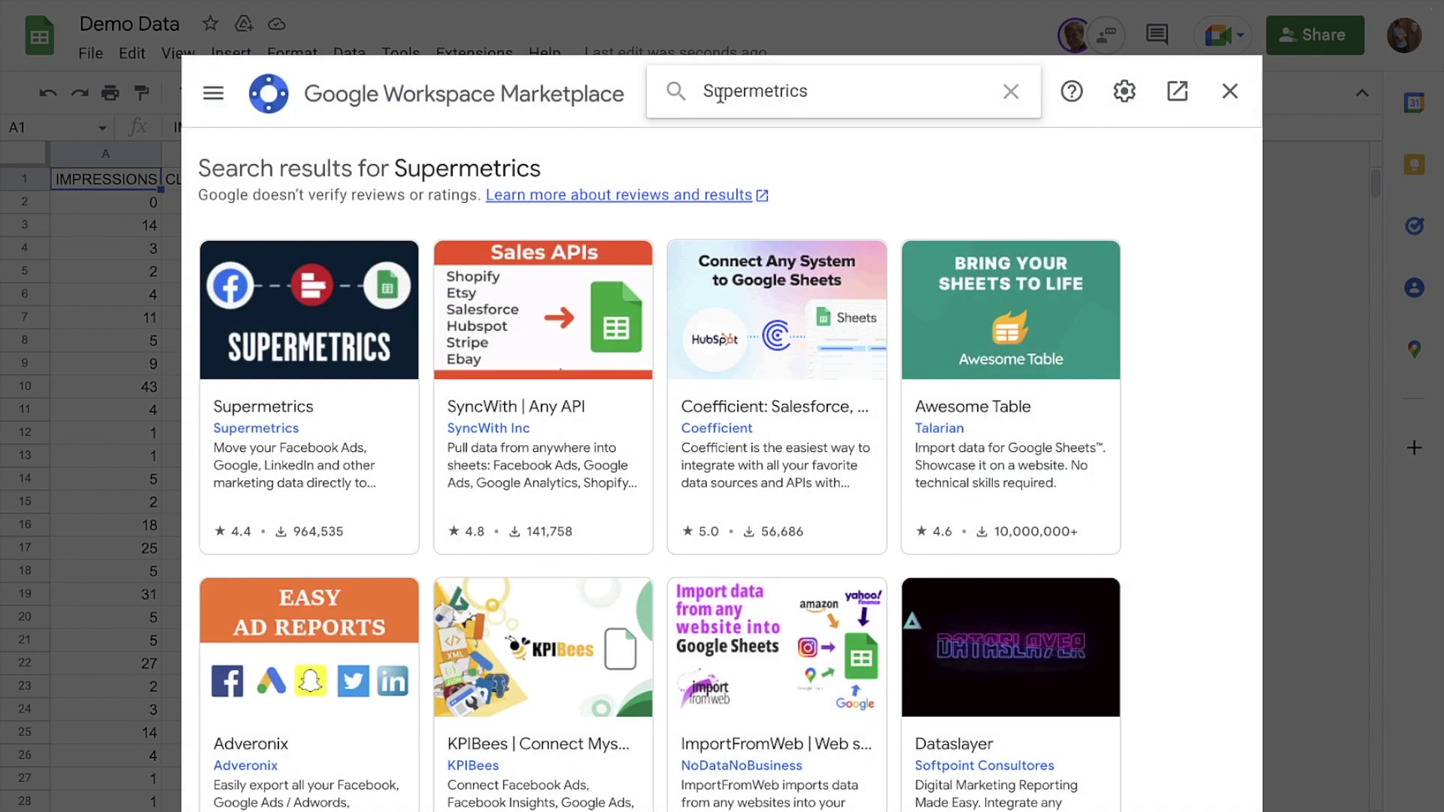
click(366, 282)
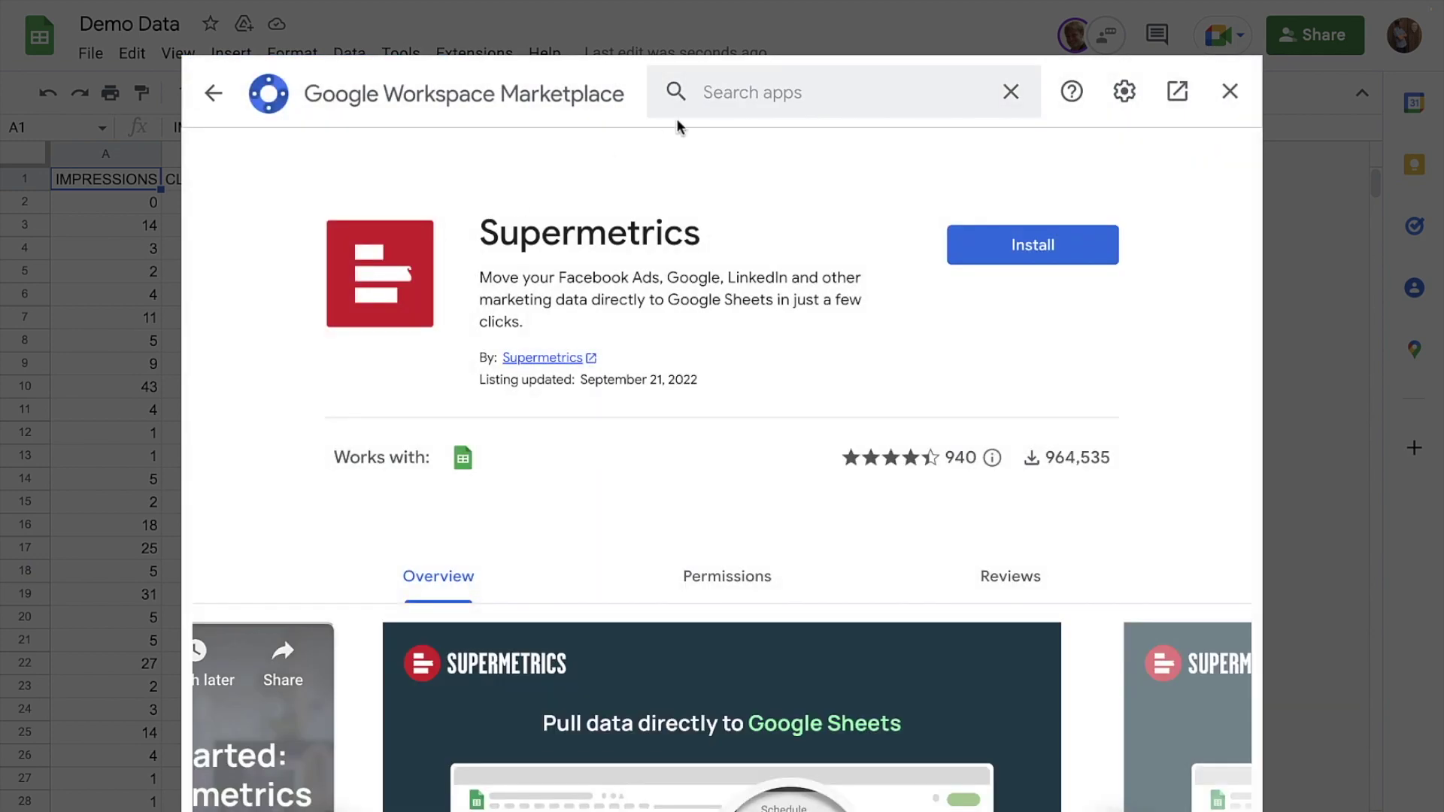
- Search for SeekWell and open its add-on details
click(732, 94)
text(seekwel)
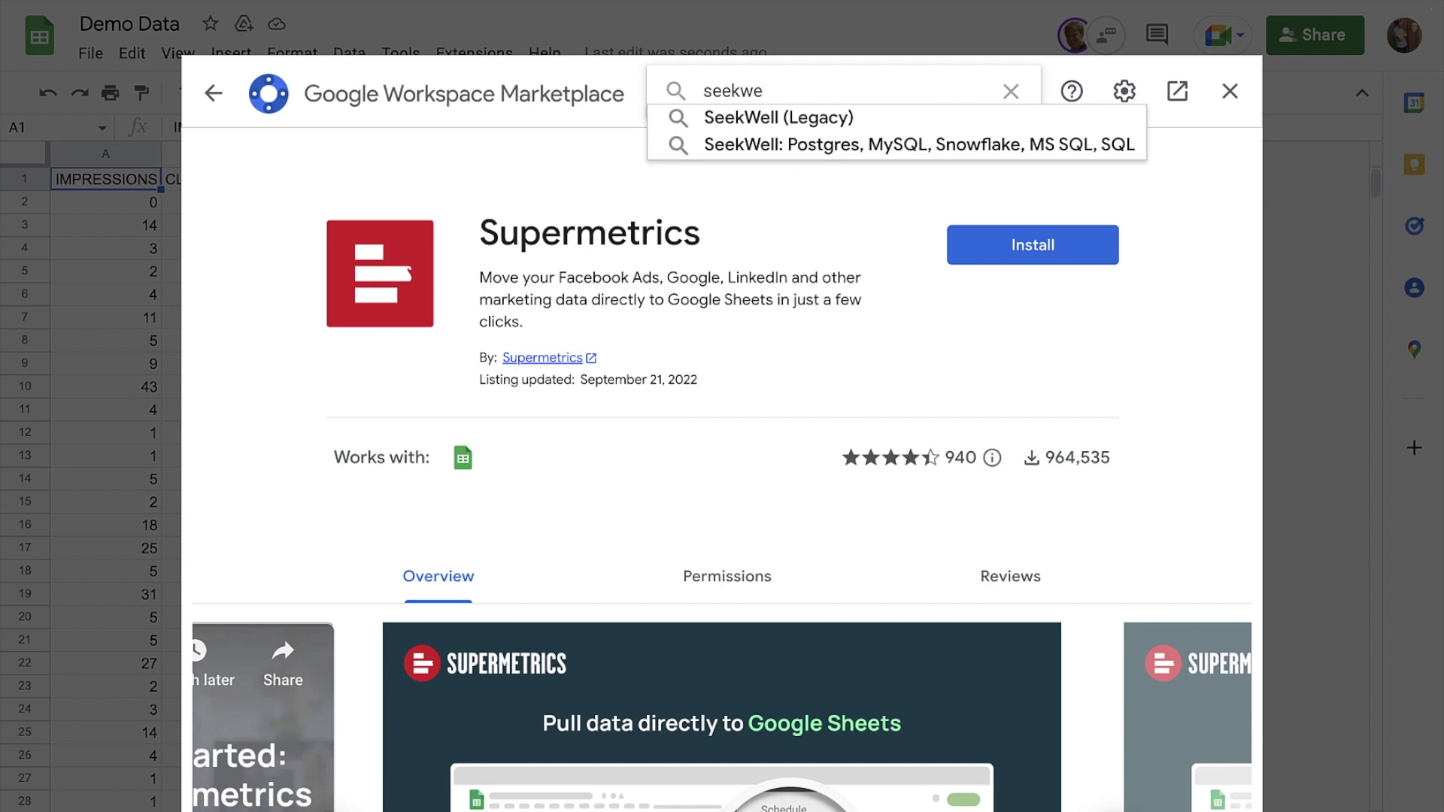
key(Down)
key(Down)
key(Return)
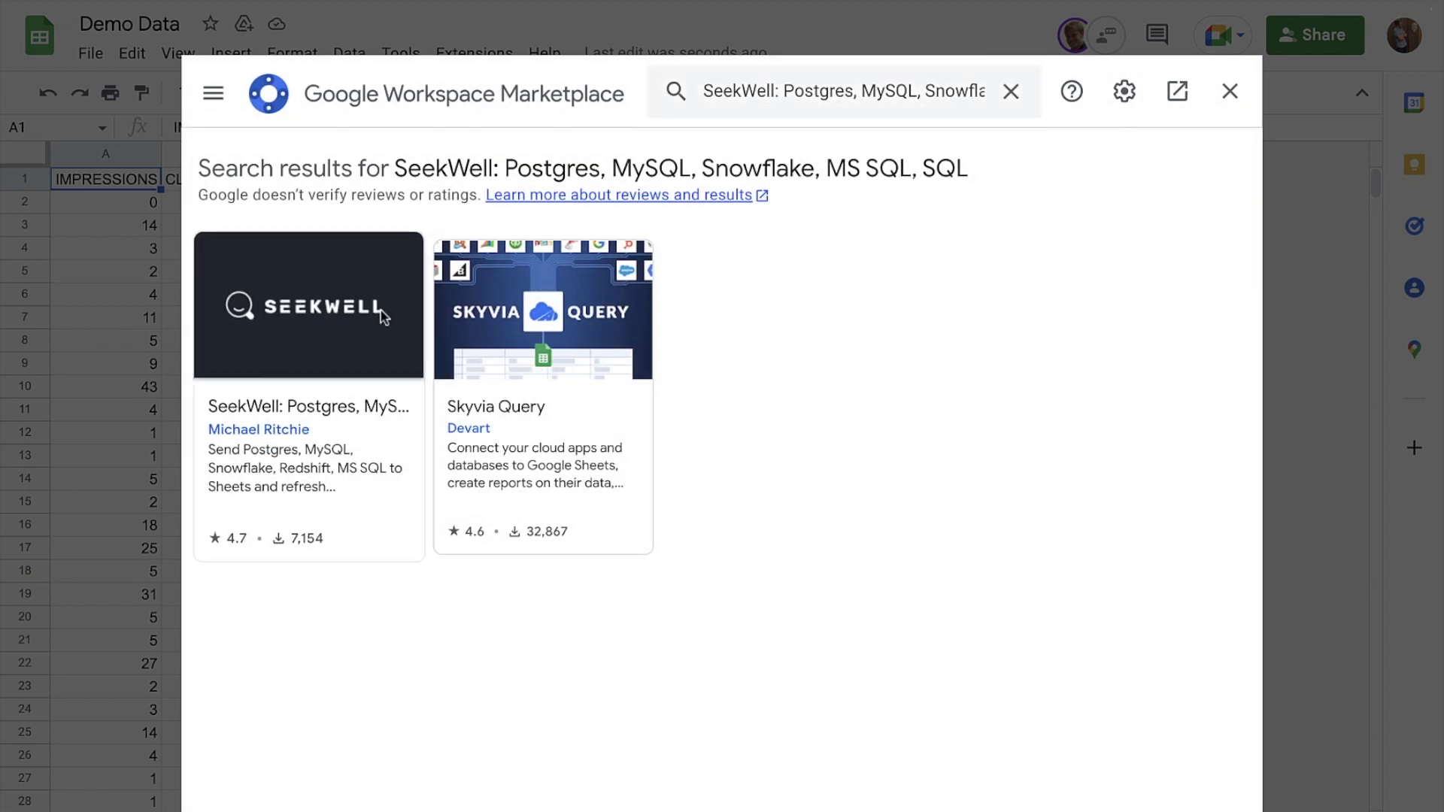
click(381, 310)
- Close the Marketplace and open Data connectors > Connect to BigQuery
click(1229, 91)
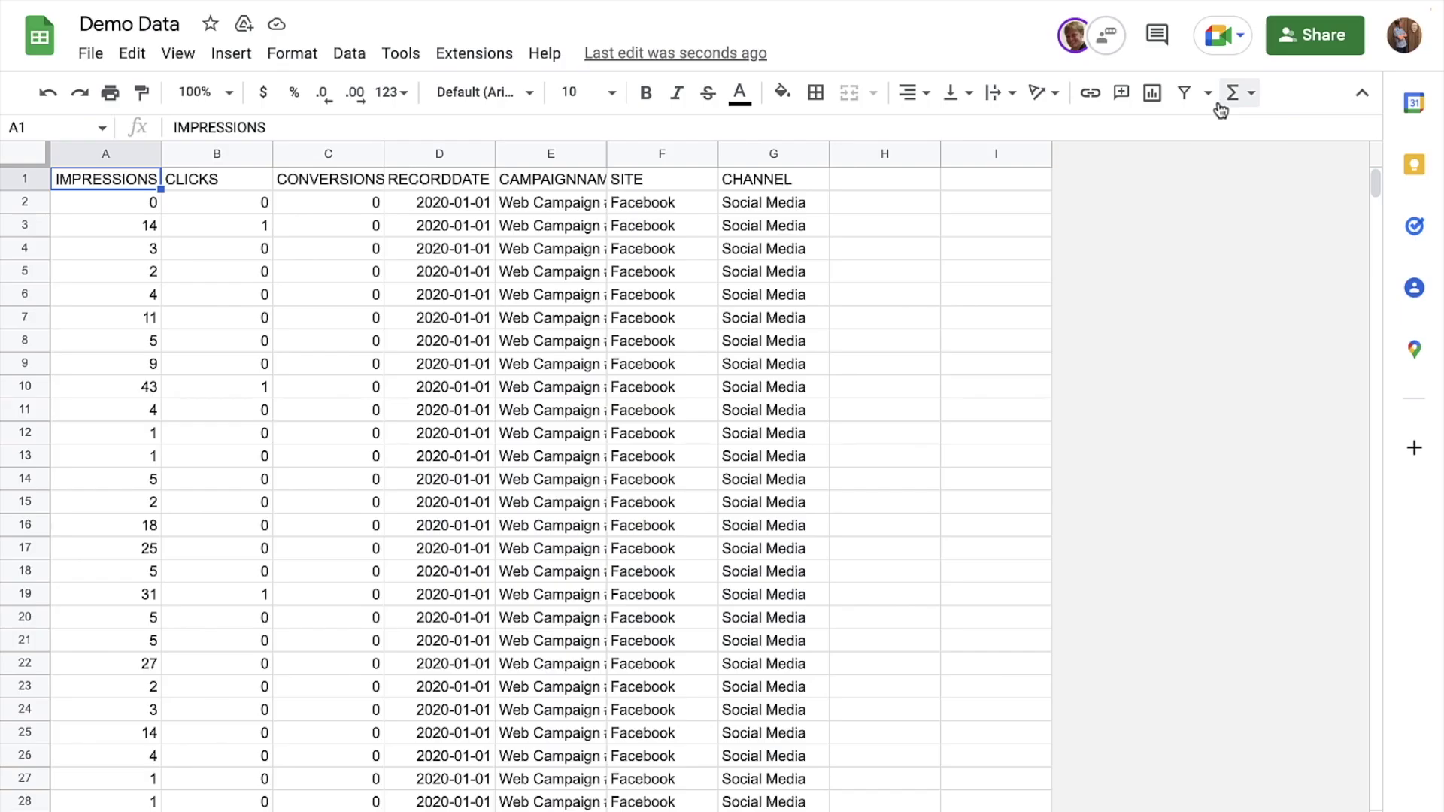
click(349, 52)
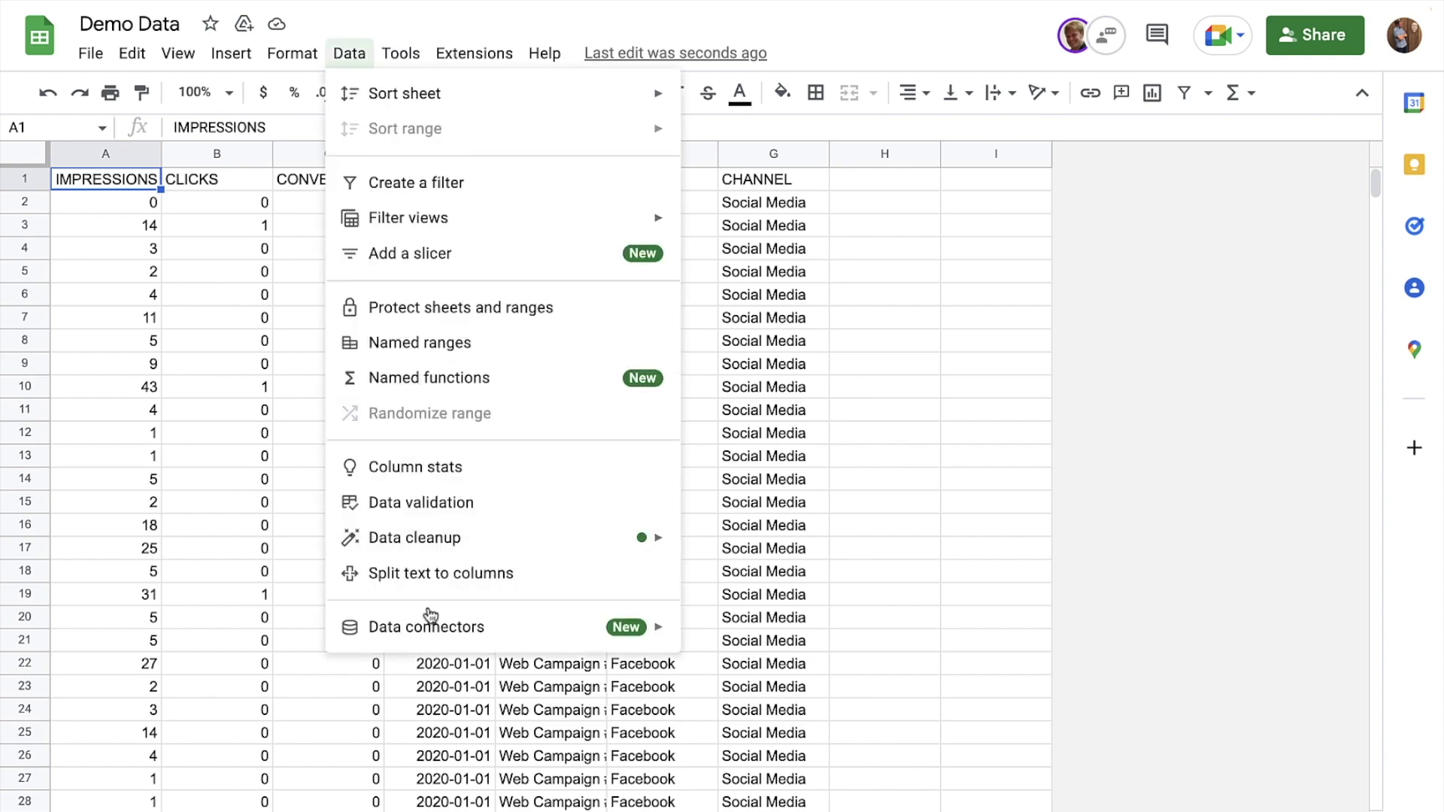
mouse_move(427, 626)
click(703, 635)
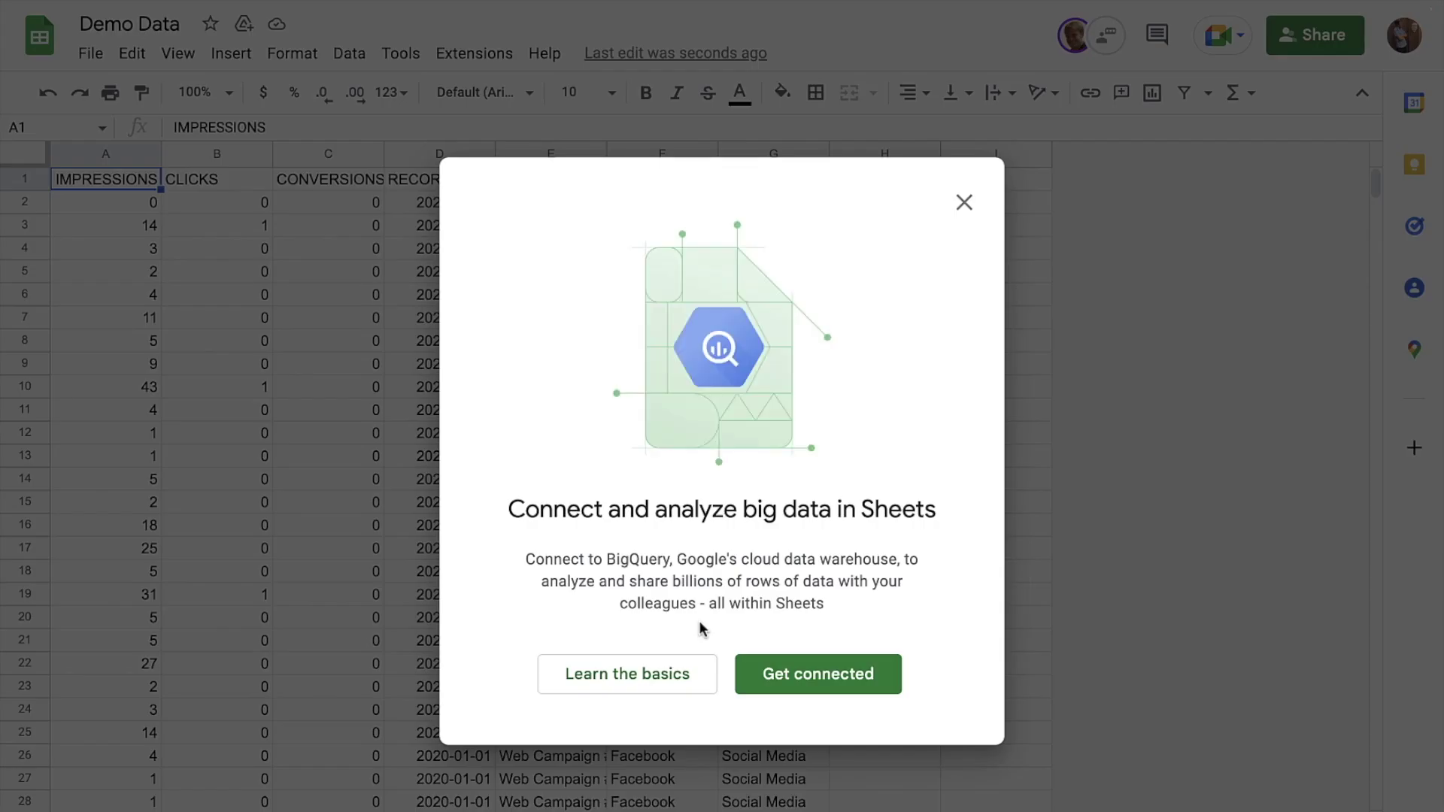